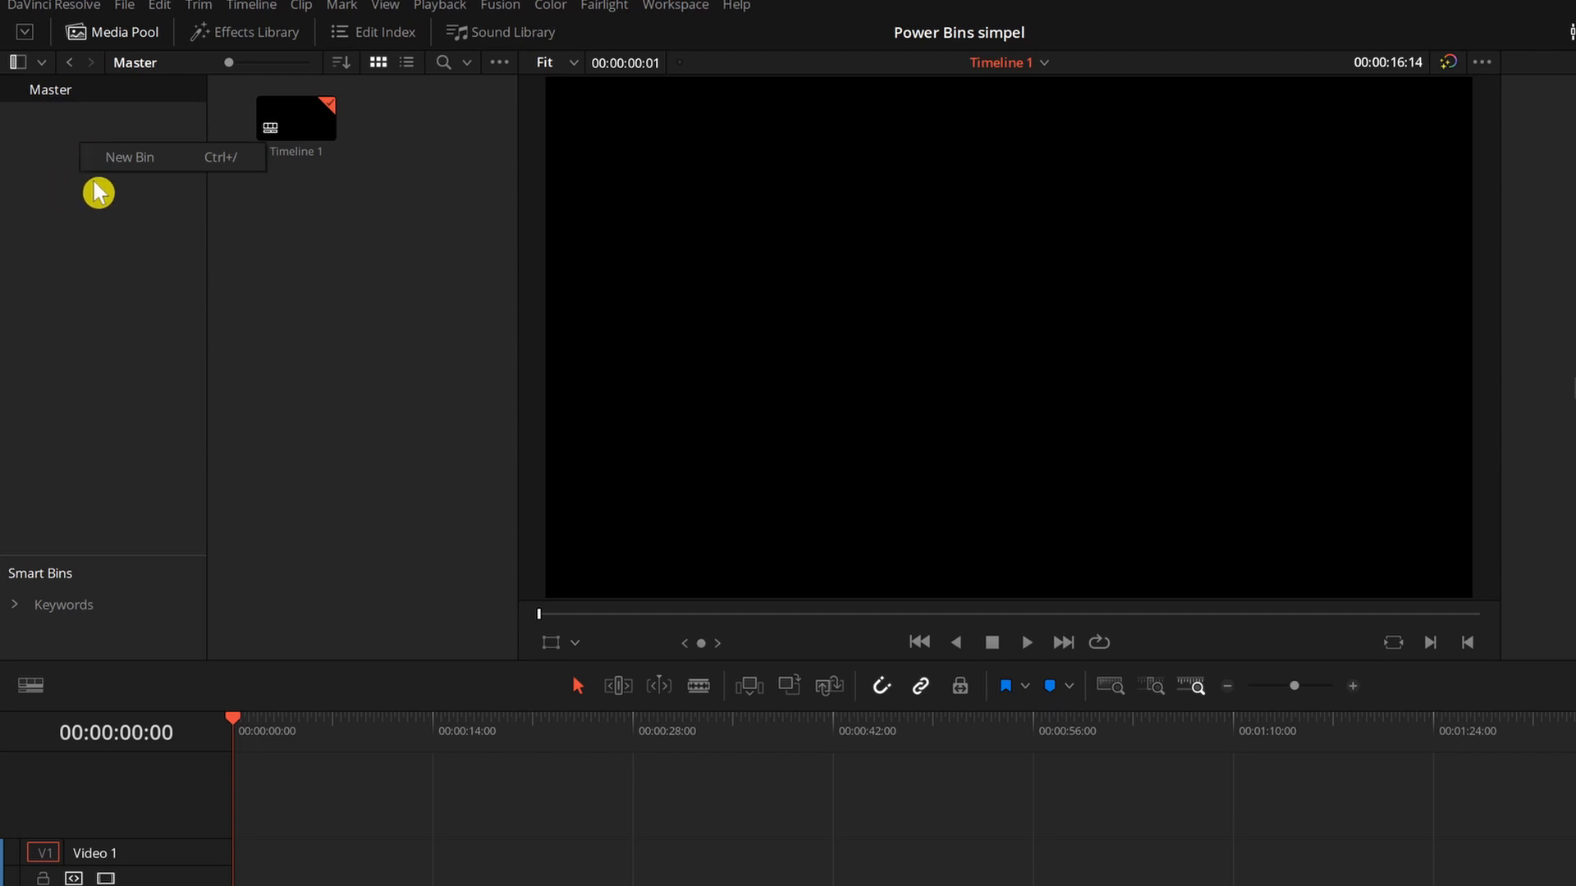
Create a bin named "text" under Master in the media pool and open it.
{"action": "left_click", "coordinate": [160, 162]}
{"action": "left_click", "coordinate": [105, 222]}
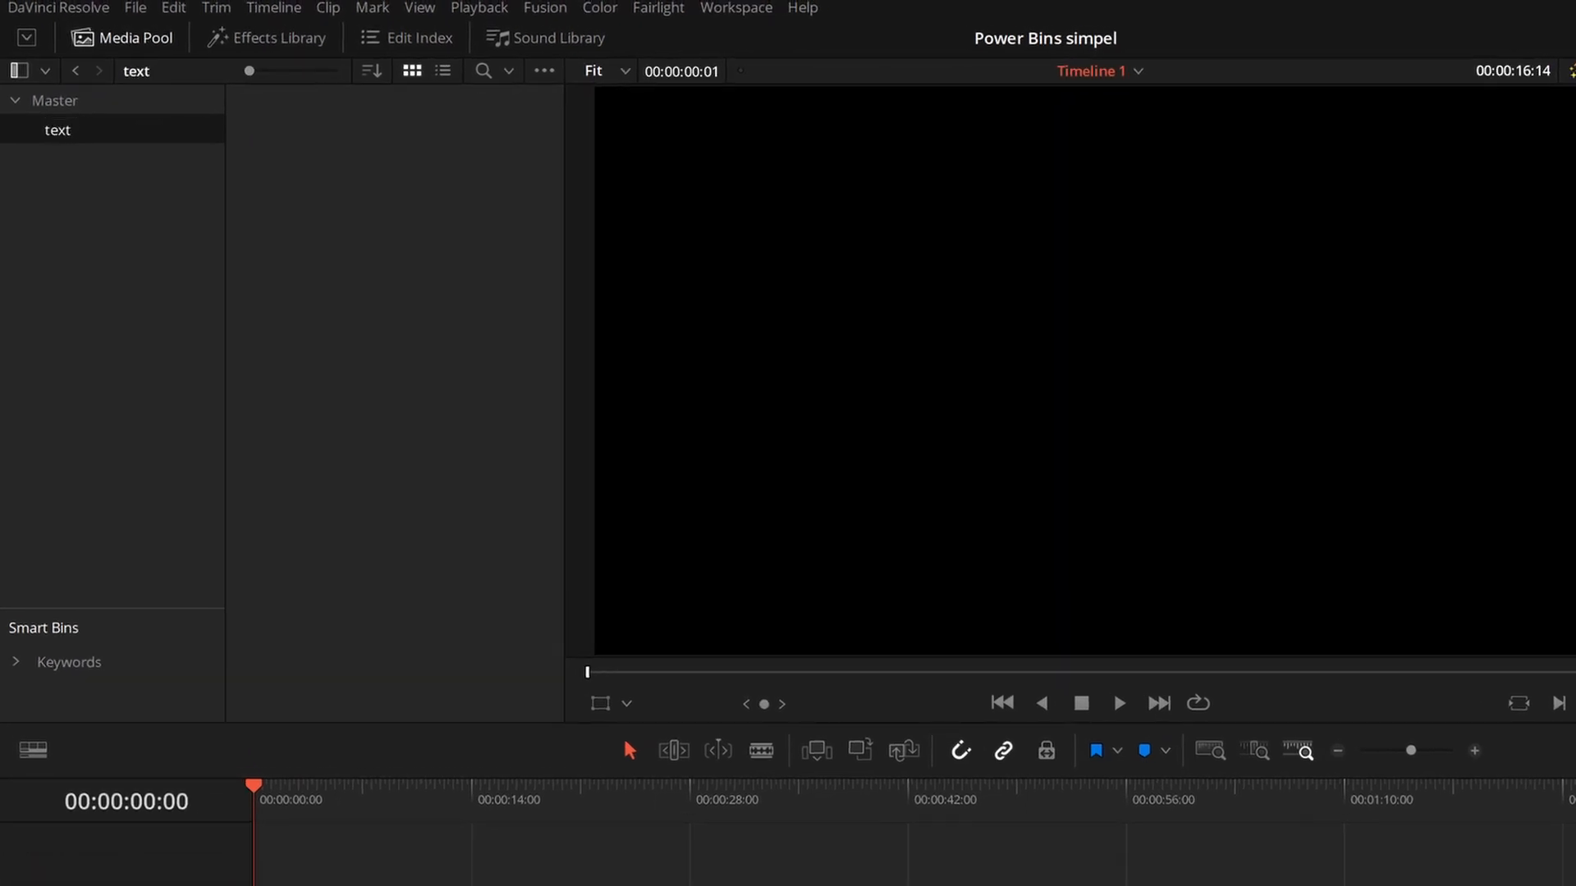
{"action": "left_click", "coordinate": [55, 102]}
{"action": "left_click", "coordinate": [105, 137]}
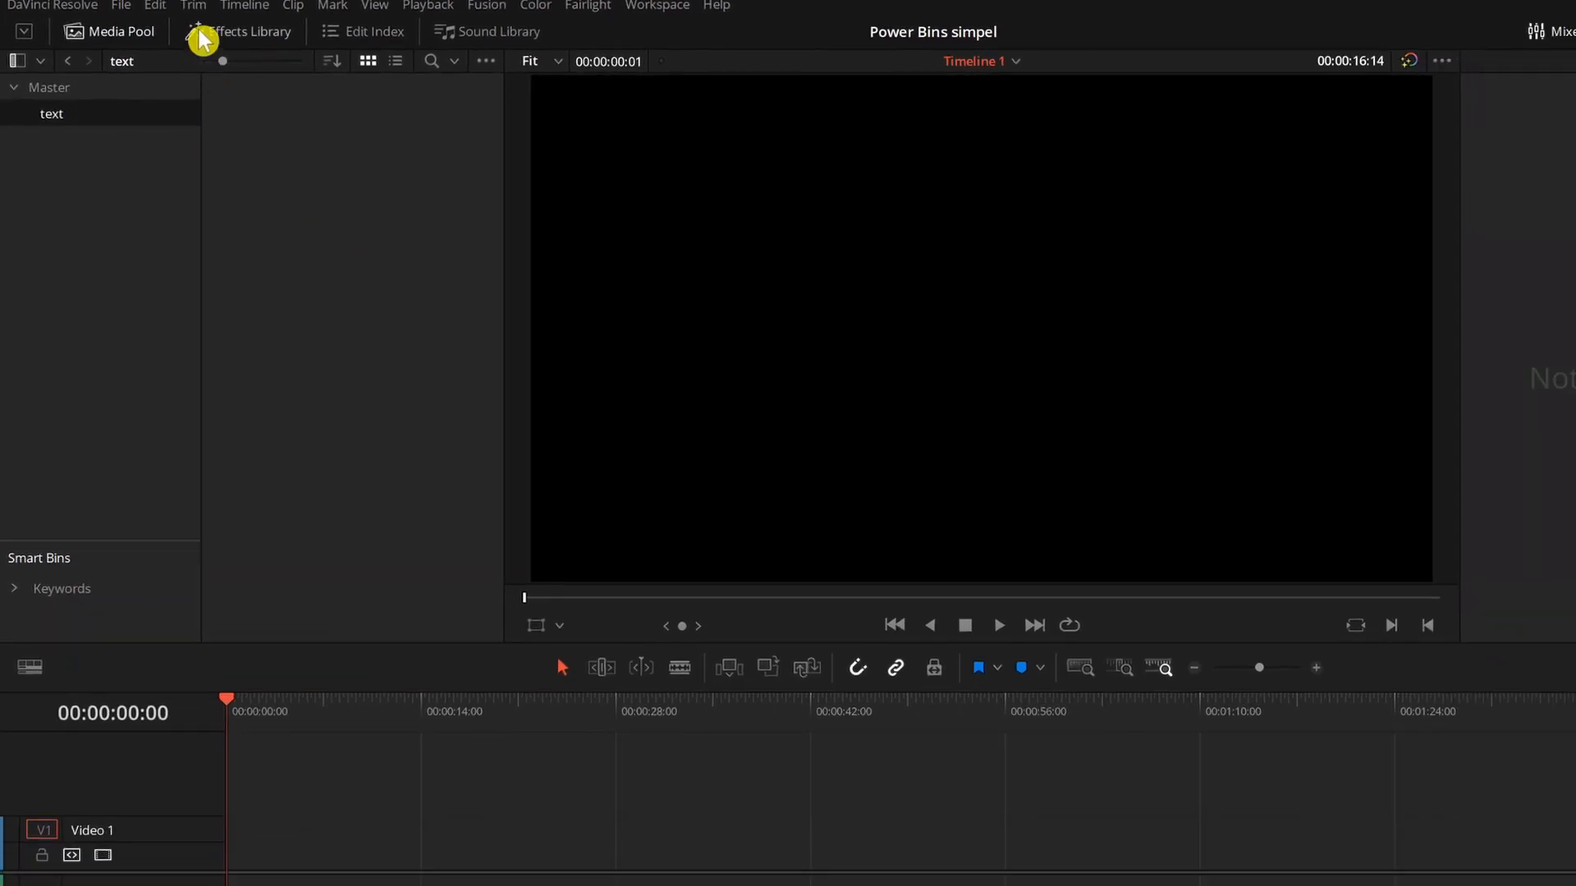
Add a Text title to the Video 1 track, move the playhead over it at 00:00:06:23 and select it.
{"action": "left_click", "coordinate": [237, 32]}
{"action": "left_click_drag", "start_coordinate": [211, 244], "coordinate": [318, 842]}
{"action": "left_click", "coordinate": [327, 713]}
{"action": "left_click", "coordinate": [328, 837]}
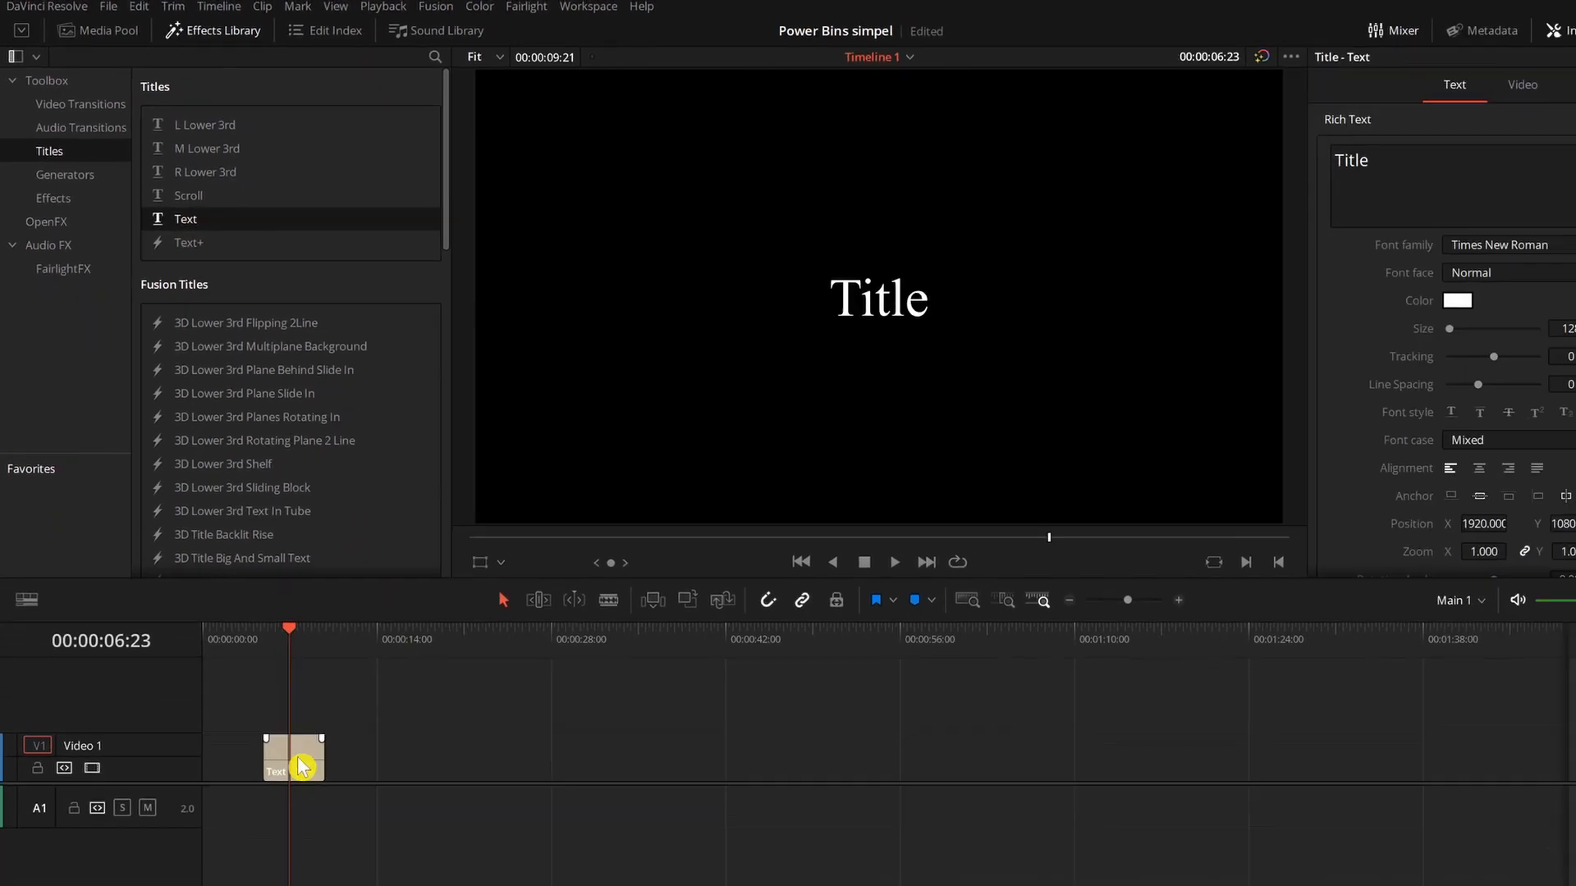
Replace the title's text with CONGORNA.
{"action": "left_click", "coordinate": [1394, 172]}
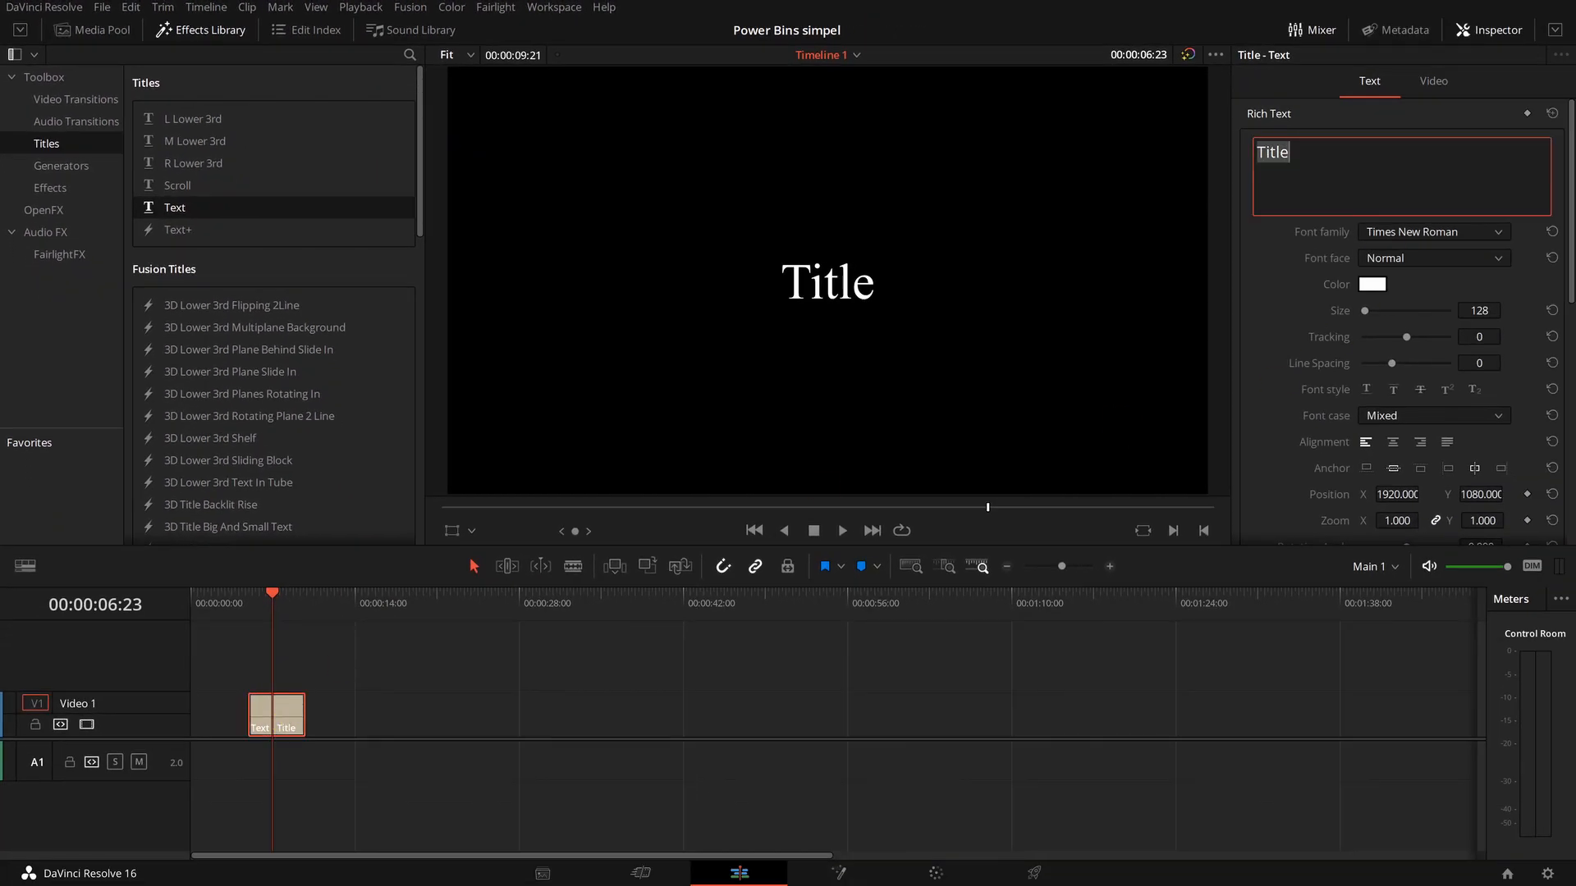
{"action": "key", "text": "Caps_Lock"}
{"action": "type", "text": "CONGORNA"}
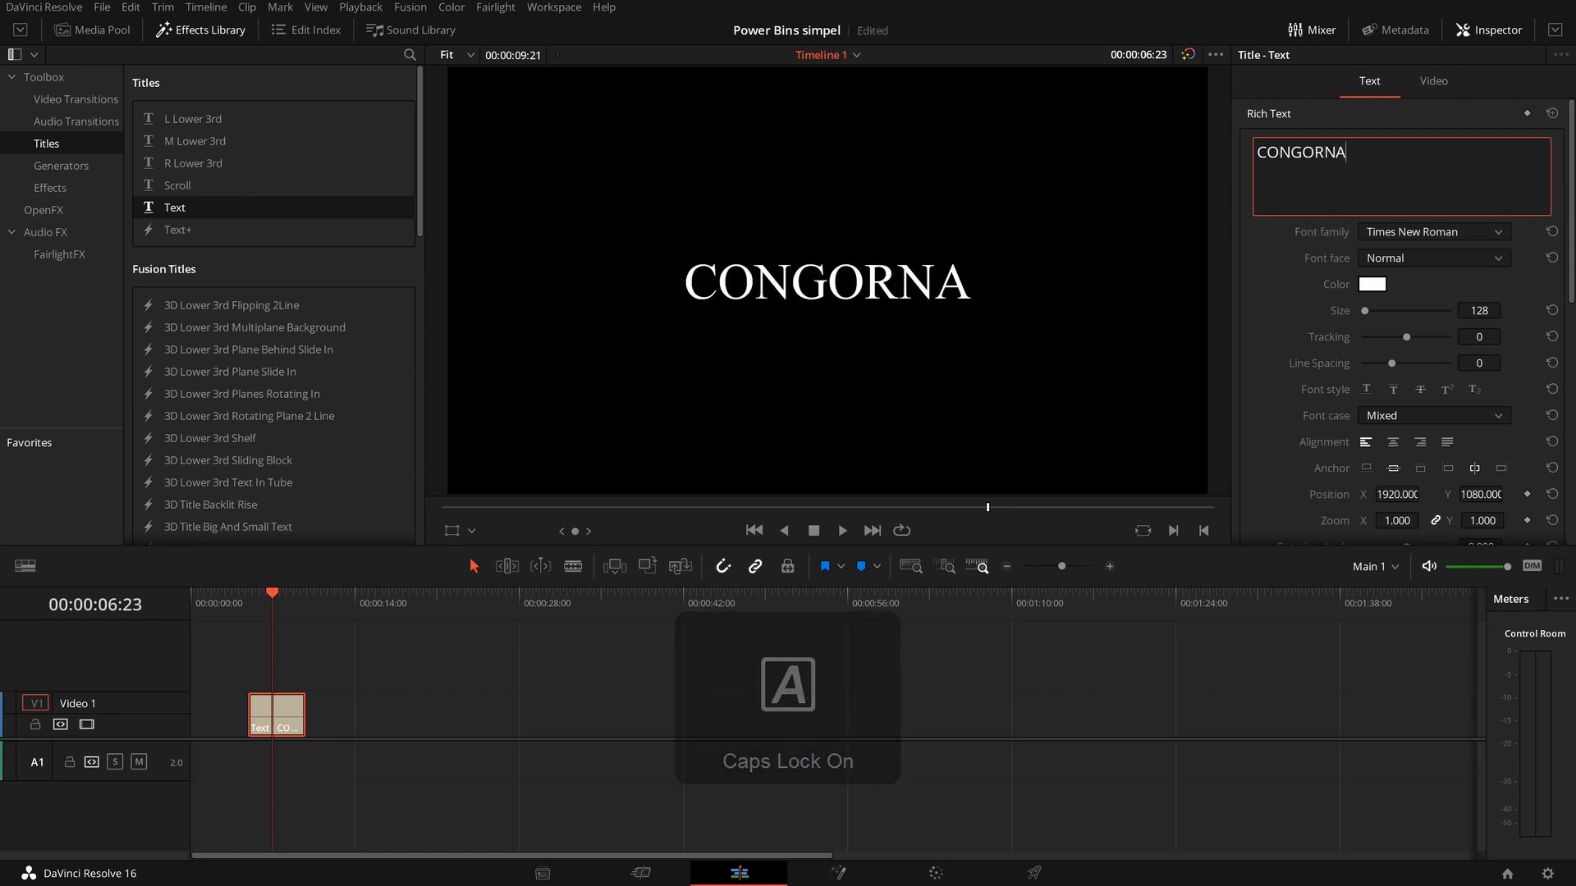
{"action": "key", "text": "Caps_Lock"}
Set the CONGORNA title's color to orange #ffaa00 and its font family to Terminal.
{"action": "left_click", "coordinate": [1372, 284]}
{"action": "left_click", "coordinate": [693, 350]}
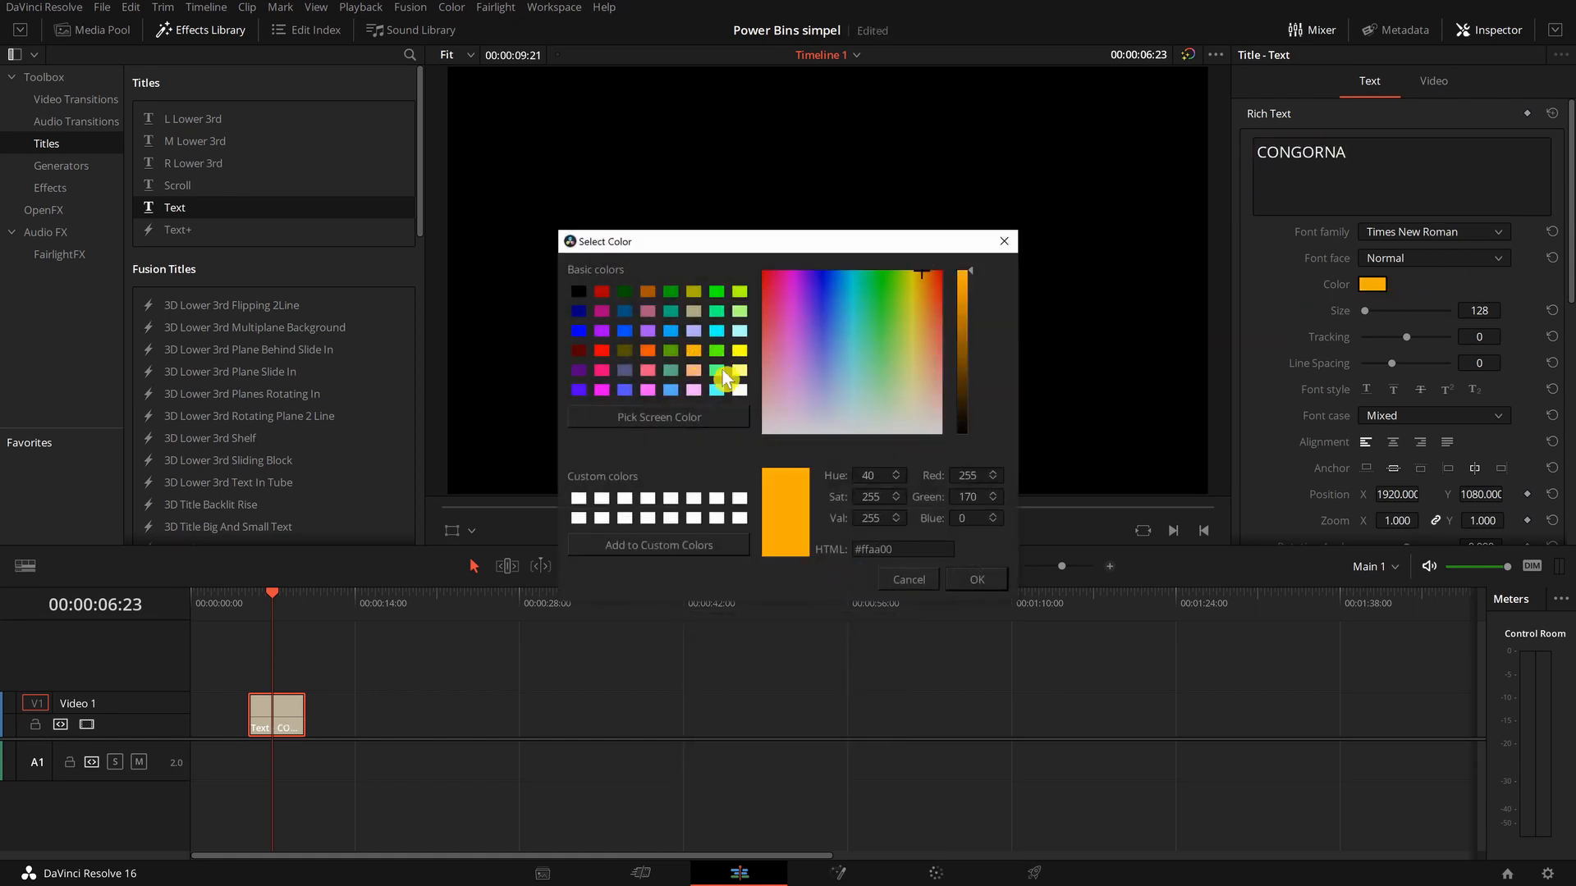
{"action": "left_click", "coordinate": [978, 581]}
{"action": "left_click", "coordinate": [1468, 234]}
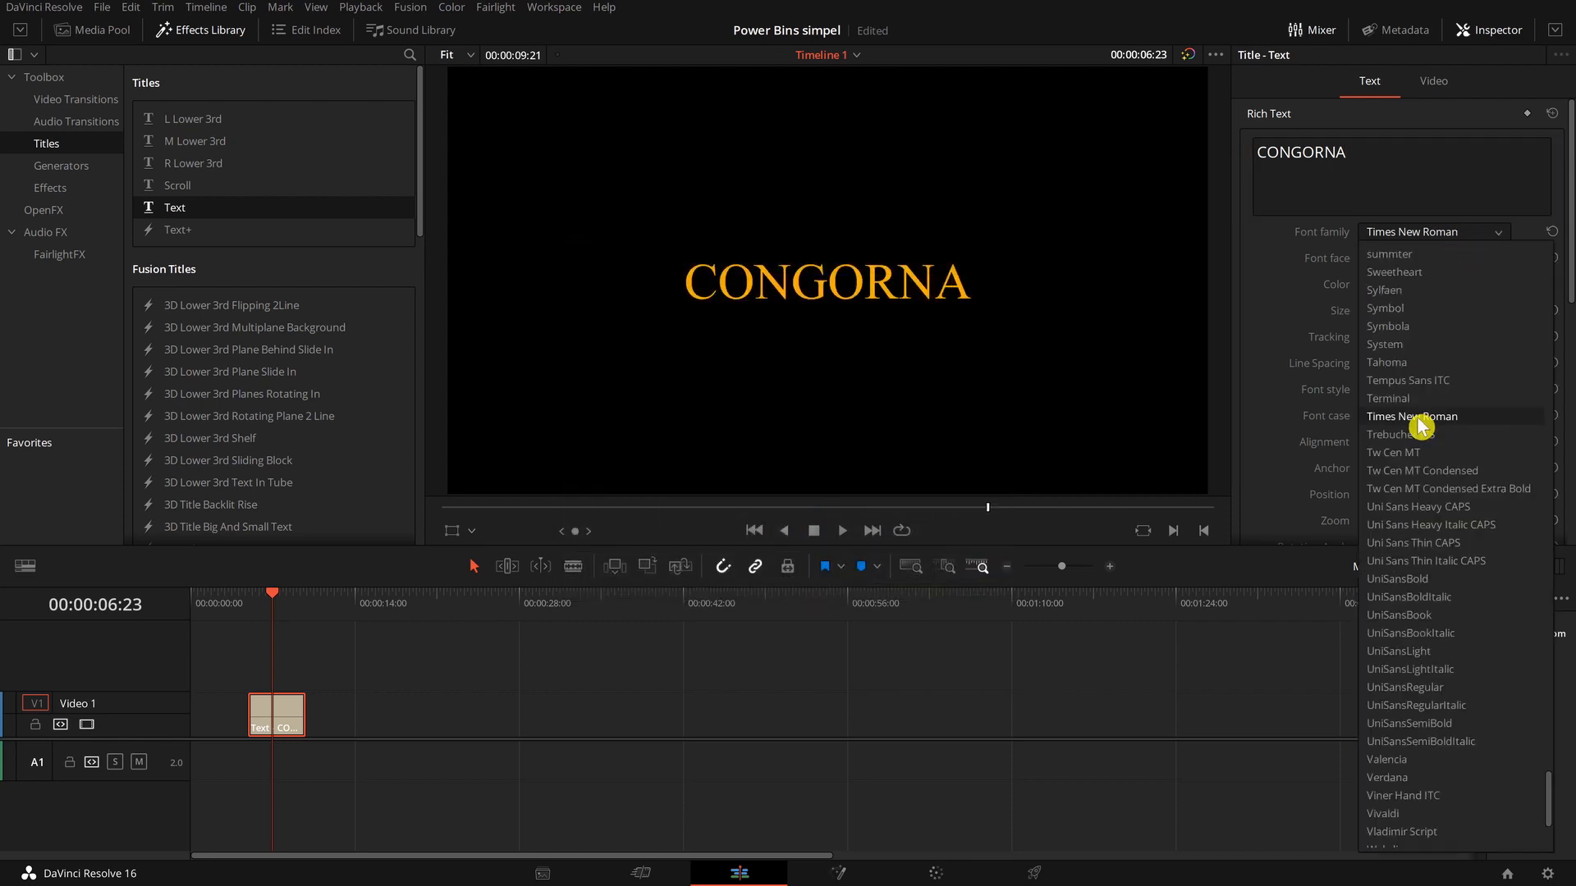
{"action": "left_click", "coordinate": [1440, 399]}
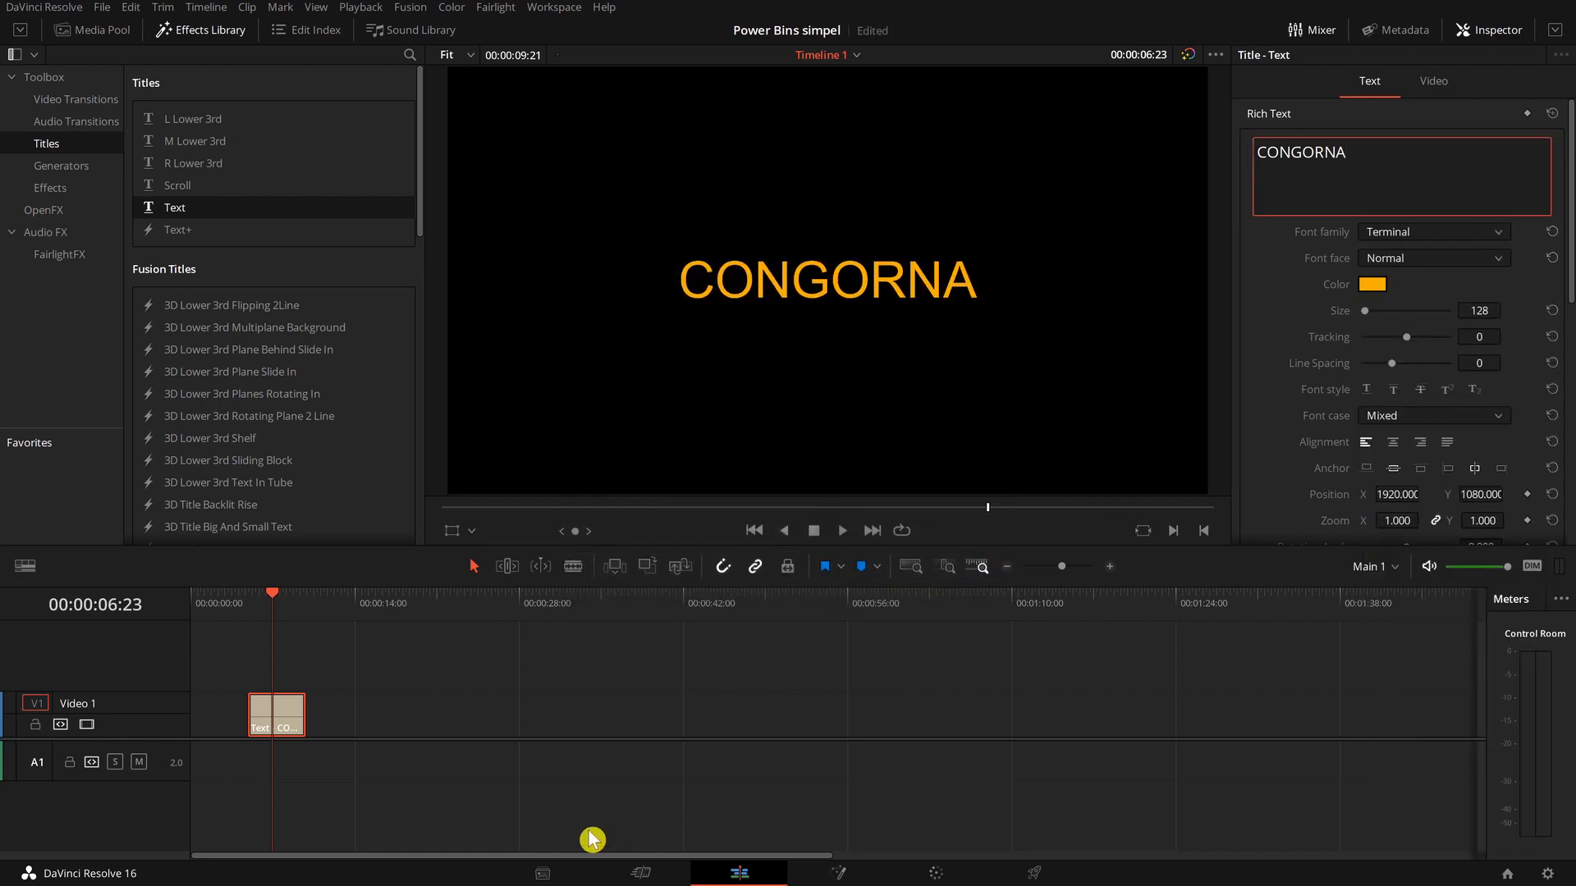
Store the styled CONGORNA title from the timeline in the text bin of the media pool.
{"action": "left_click", "coordinate": [92, 29]}
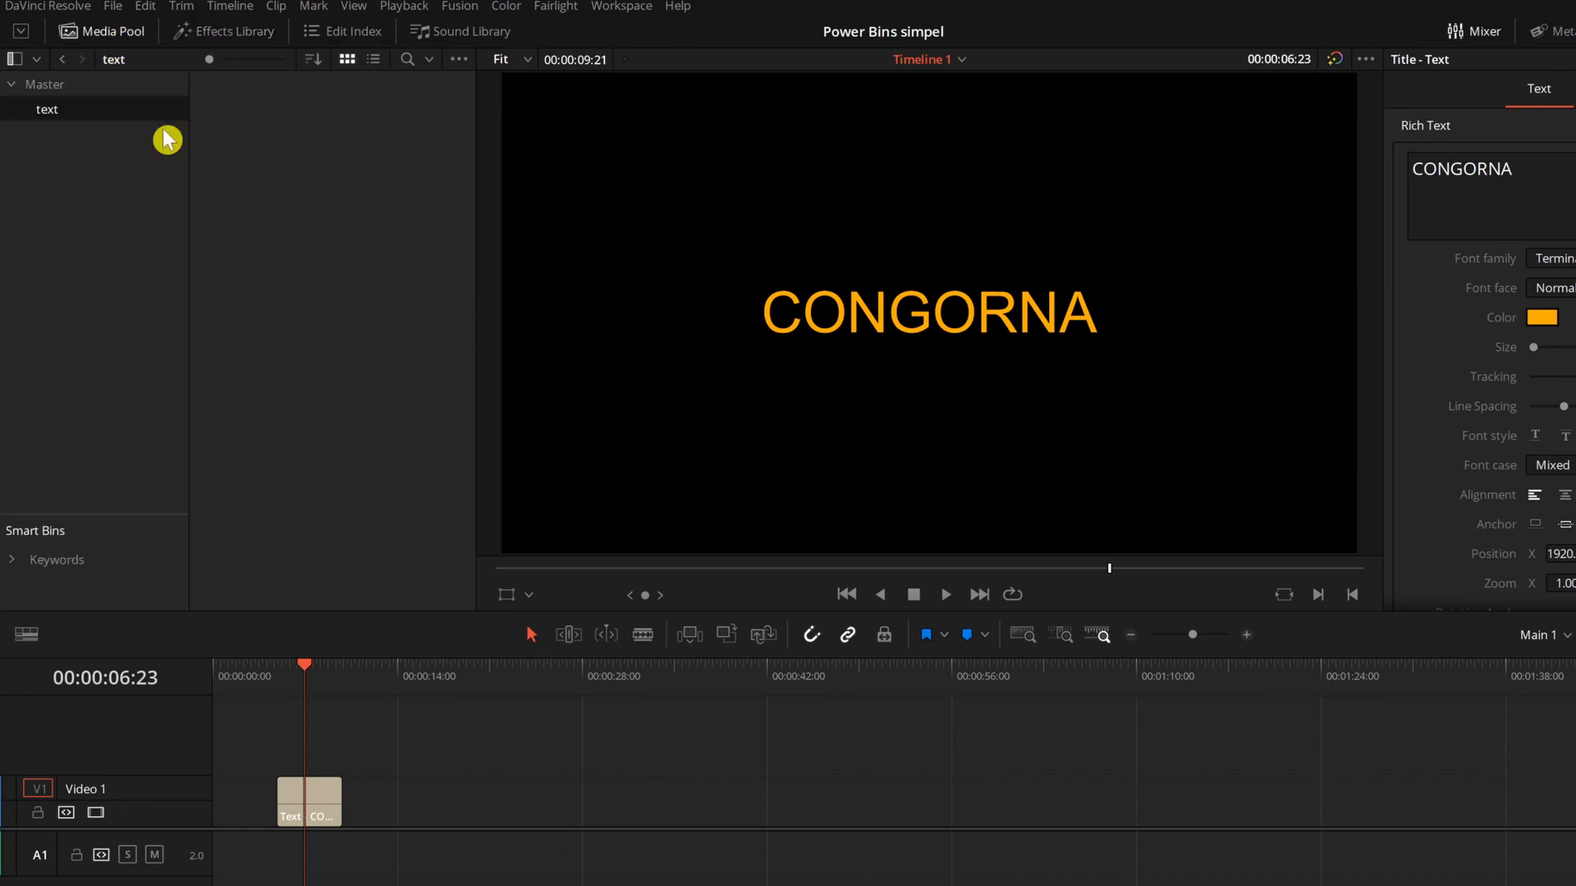
{"action": "left_click_drag", "start_coordinate": [315, 800], "coordinate": [308, 332]}
{"action": "left_click_drag", "start_coordinate": [306, 149], "coordinate": [303, 150]}
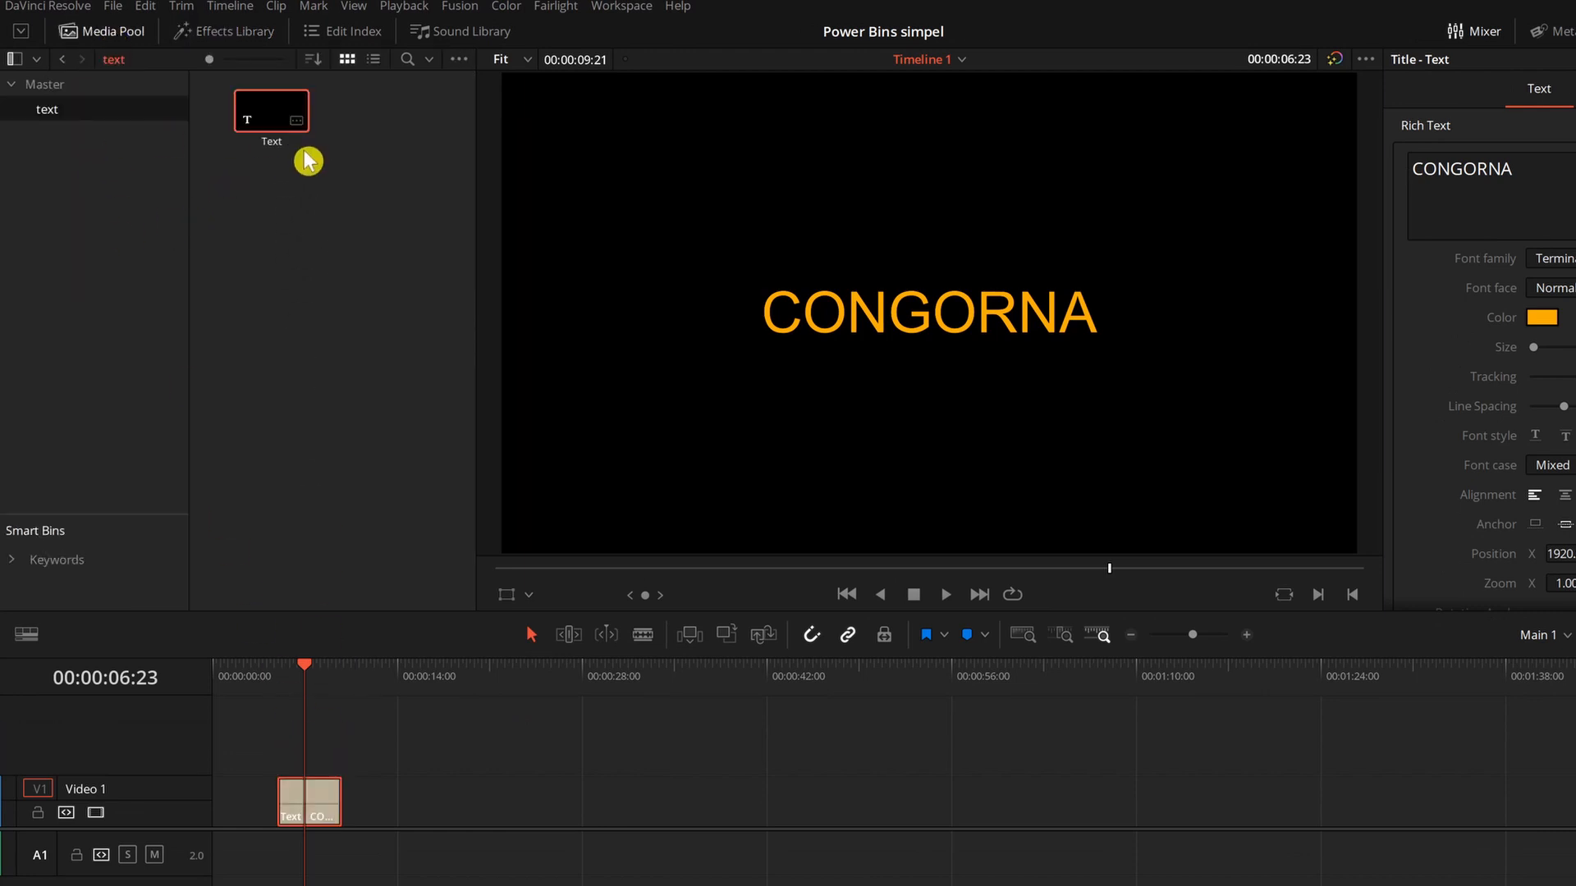
{"action": "left_click", "coordinate": [63, 87]}
{"action": "left_click", "coordinate": [54, 116]}
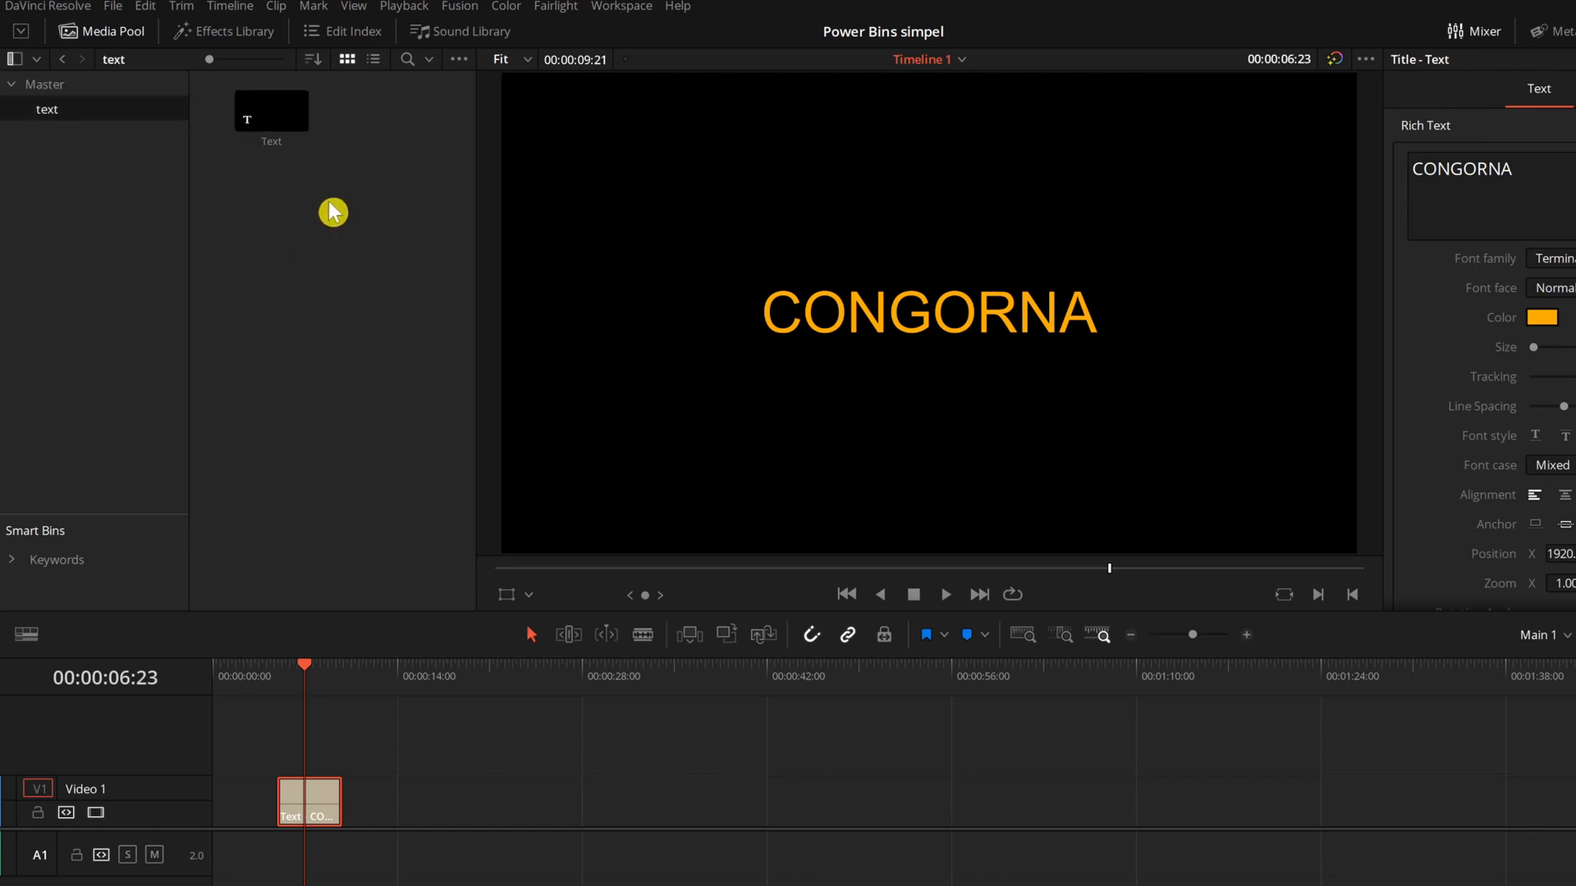
{"action": "left_click", "coordinate": [271, 128]}
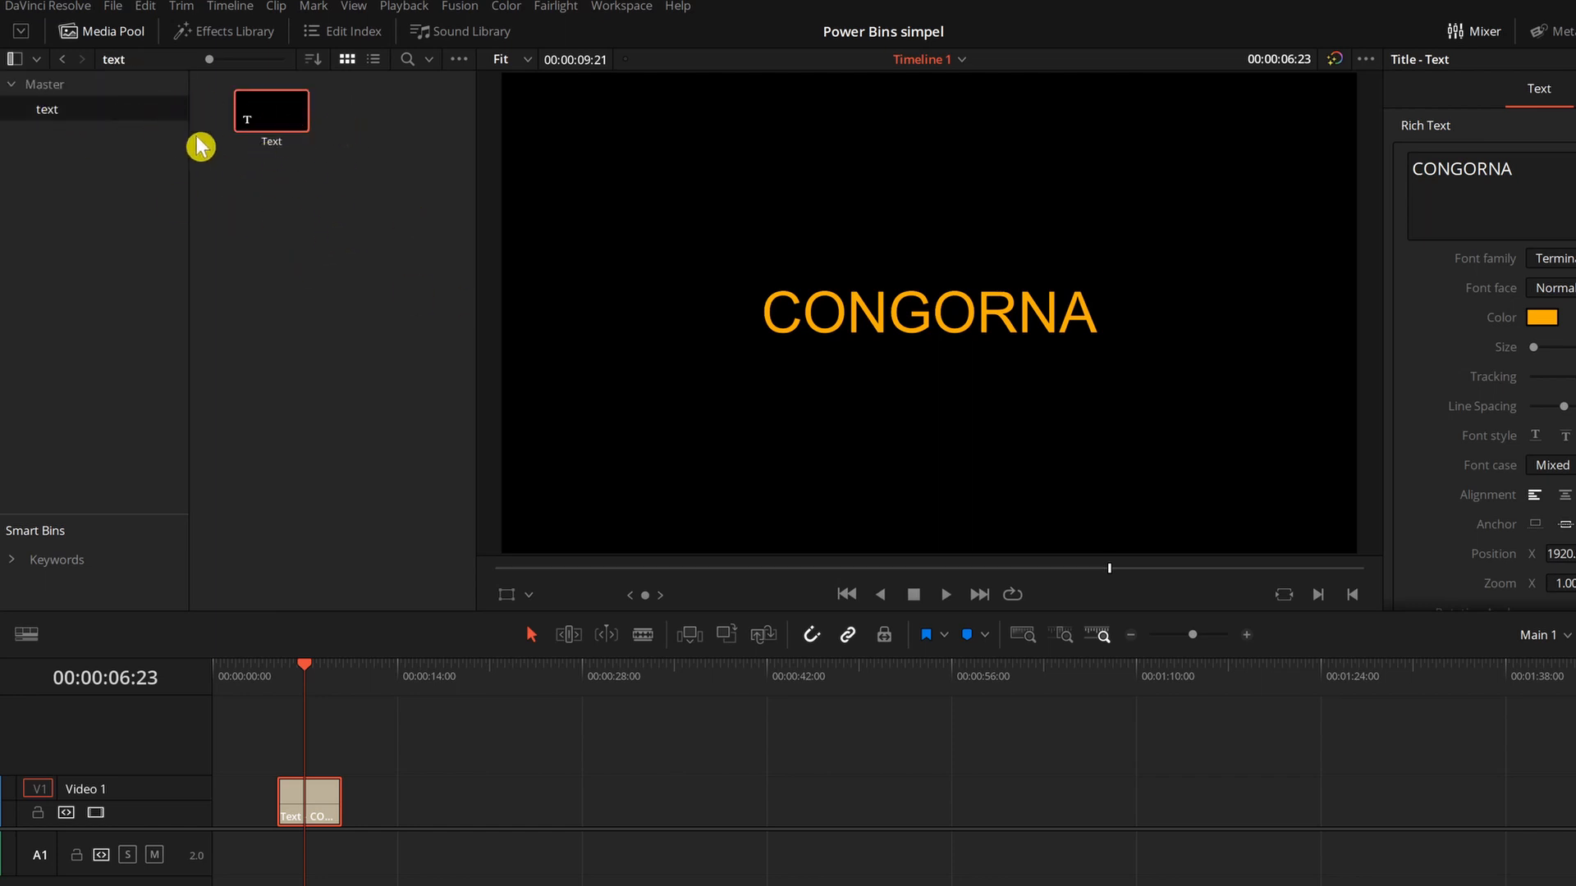
Create a new timeline in the Master bin.
{"action": "left_click", "coordinate": [54, 87]}
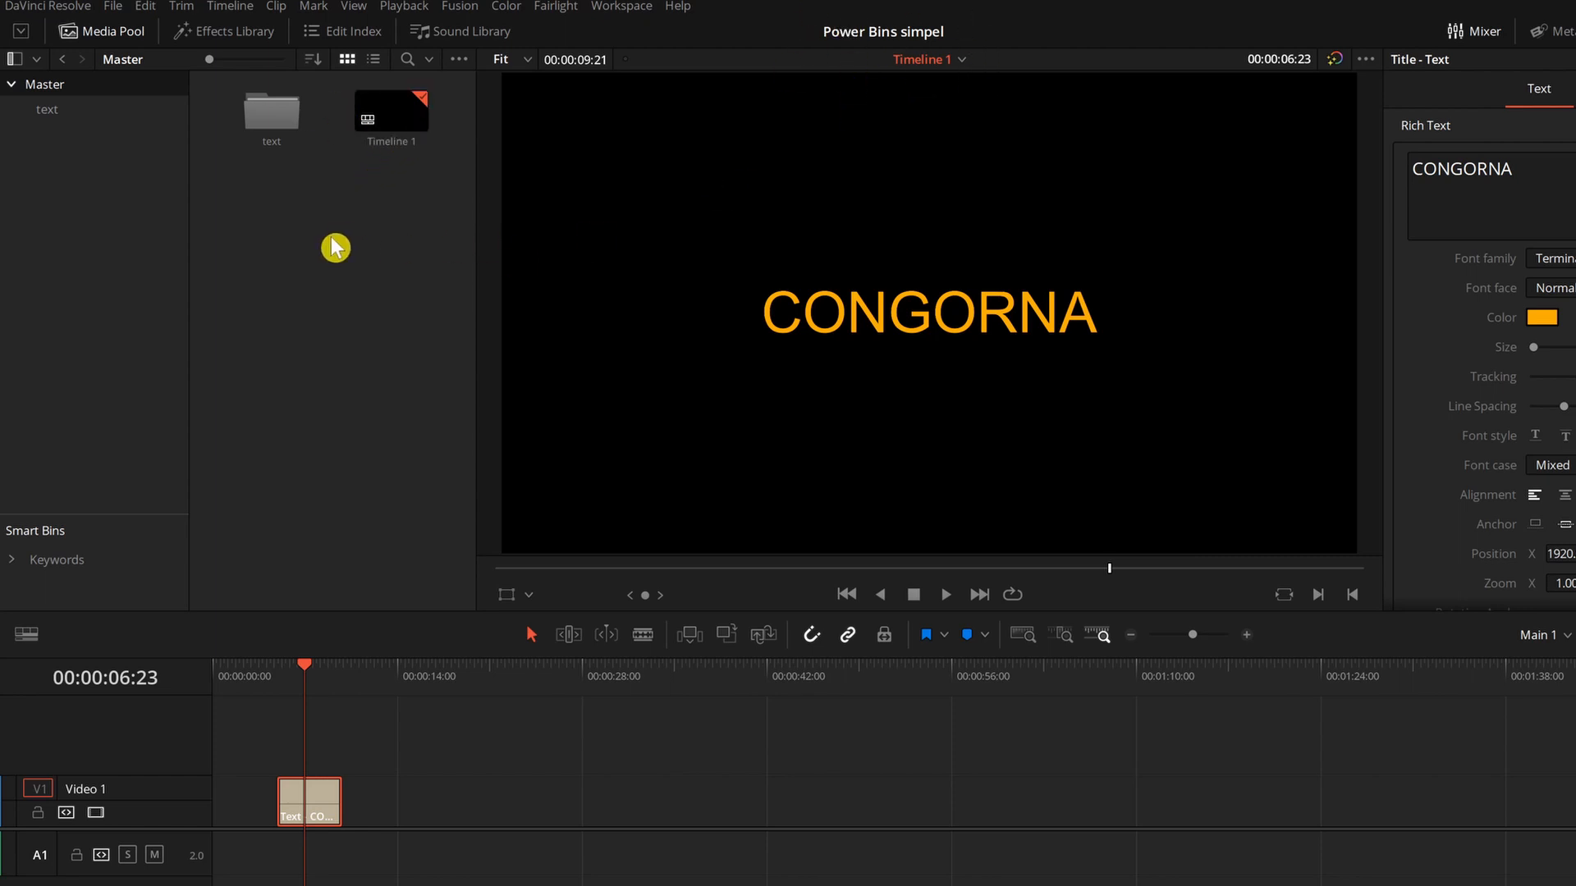
{"action": "key", "text": "ctrl+n"}
{"action": "key", "text": "Escape"}
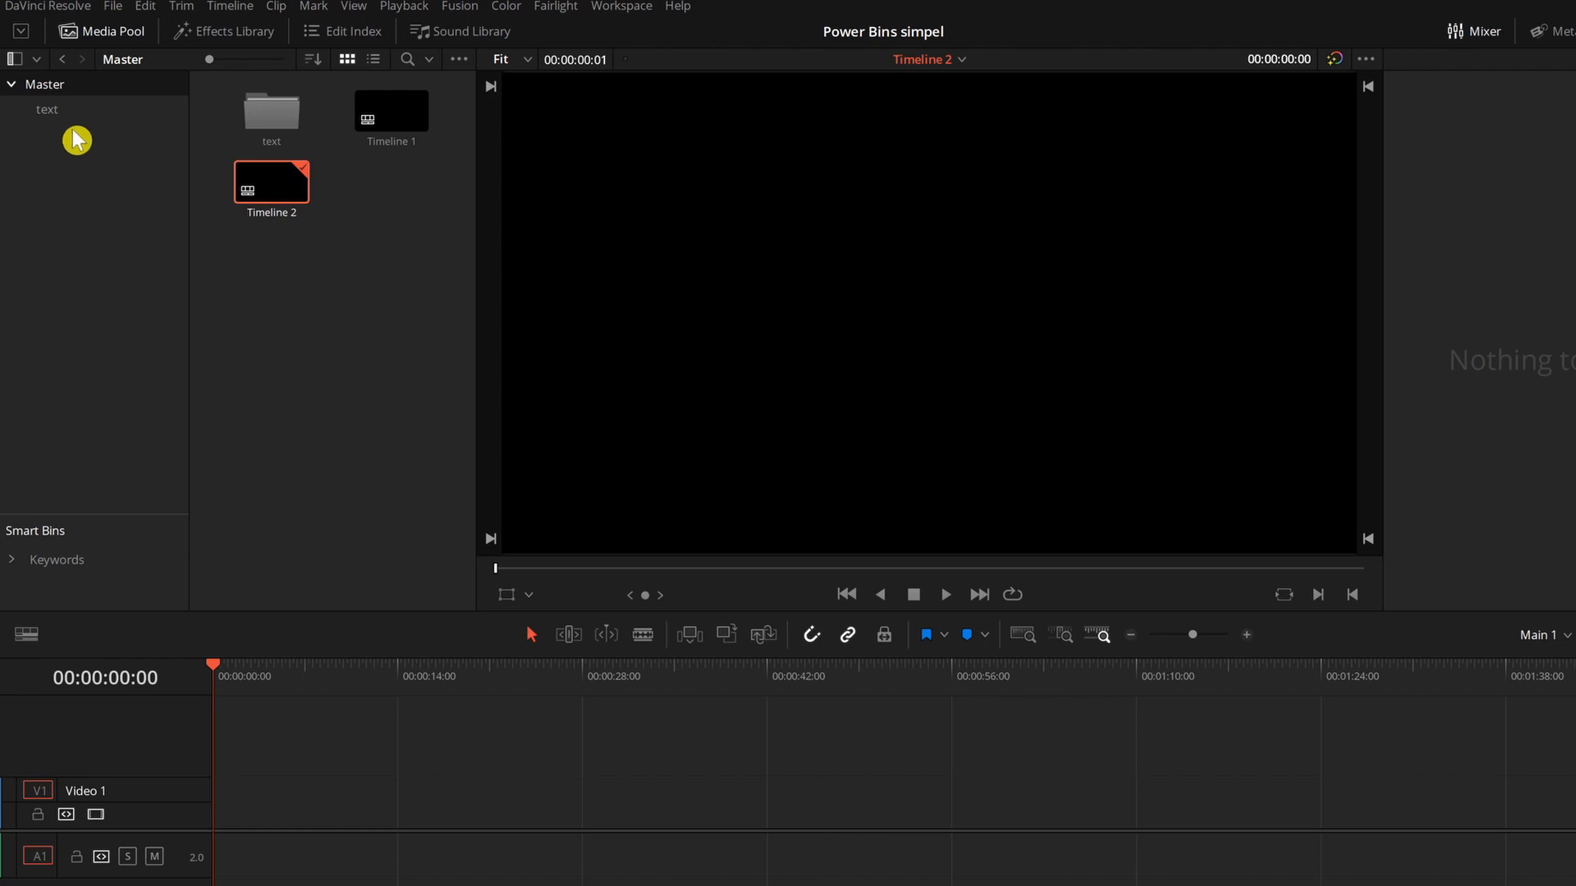
Place the saved title from the text bin at the start of Video 1 and move the playhead over it.
{"action": "left_click", "coordinate": [54, 115]}
{"action": "left_click_drag", "start_coordinate": [263, 134], "coordinate": [230, 815]}
{"action": "left_click", "coordinate": [251, 683]}
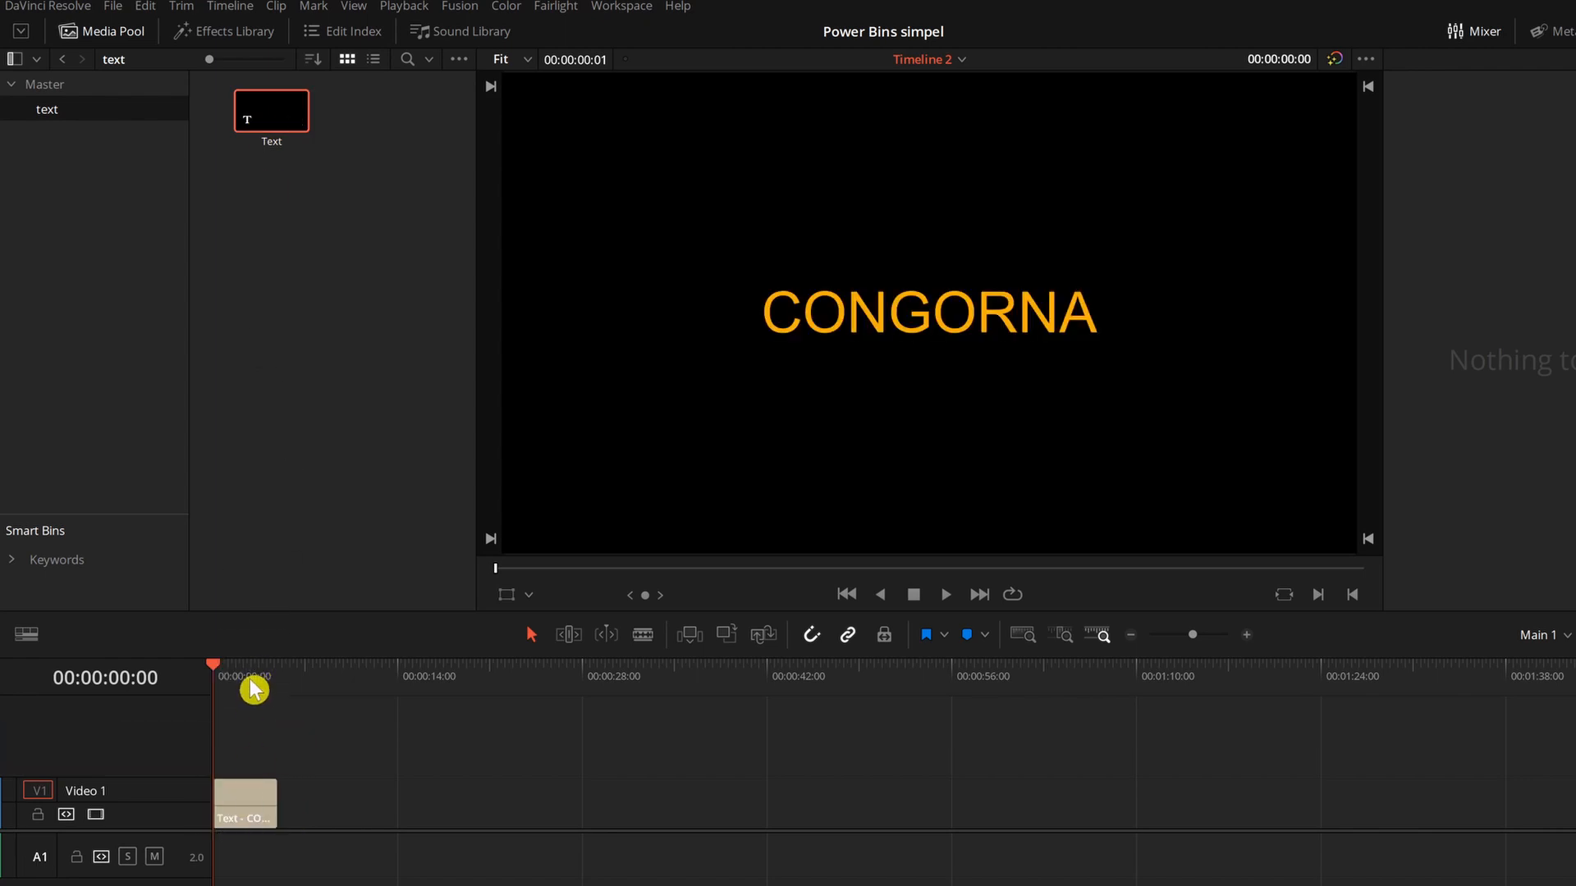
Return to the Master bin and examine the entries for Timeline 1 and Timeline 2.
{"action": "left_click", "coordinate": [56, 87]}
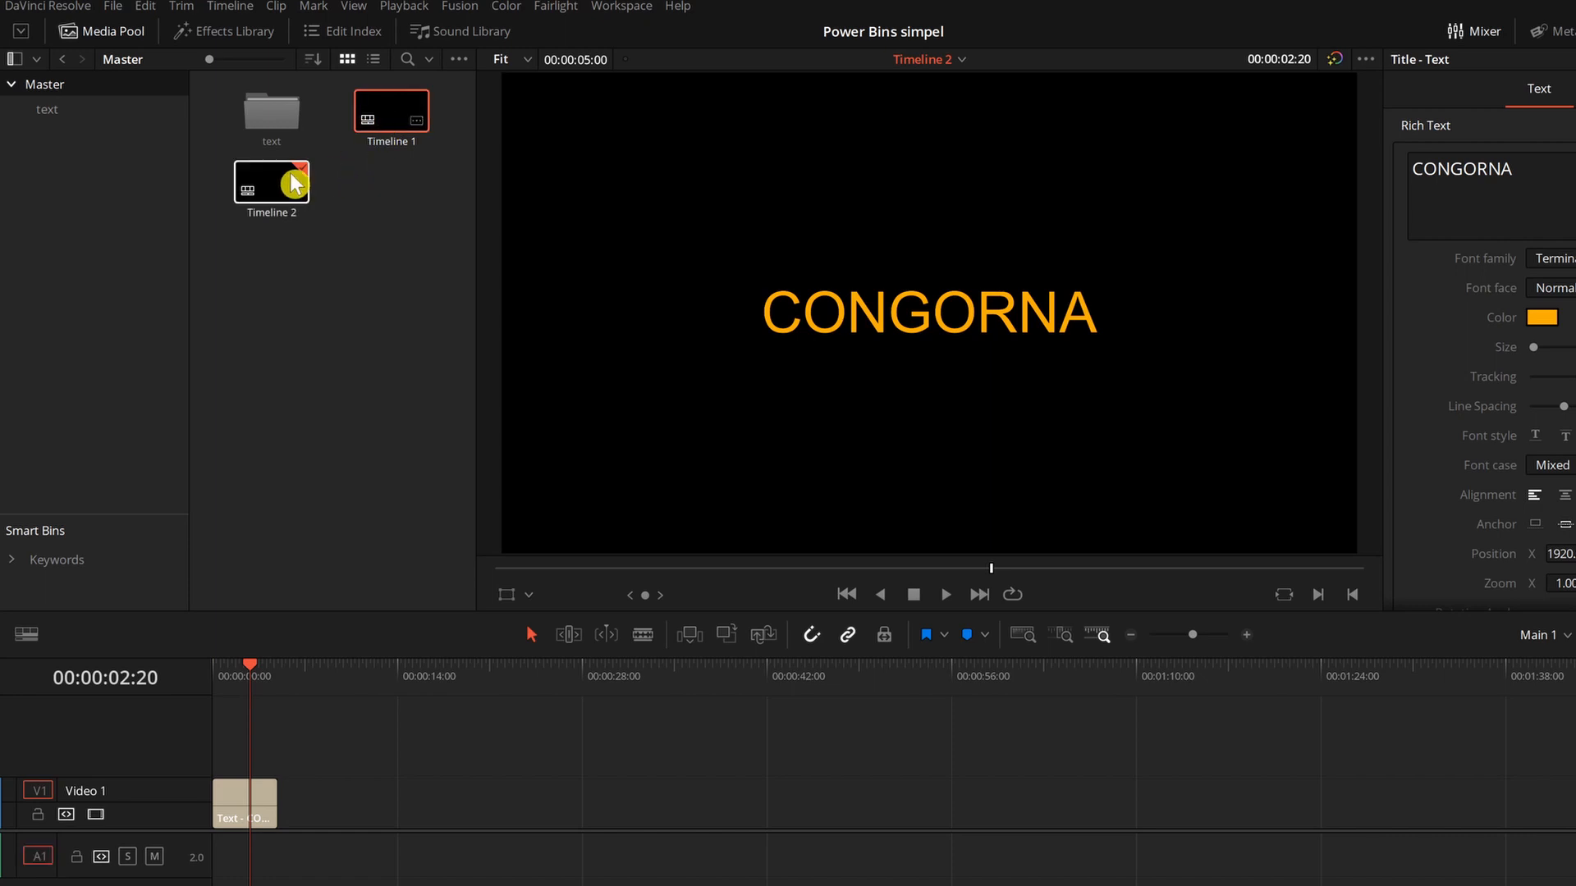
{"action": "left_click", "coordinate": [271, 184]}
{"action": "left_click", "coordinate": [390, 122]}
{"action": "left_click", "coordinate": [277, 189]}
{"action": "left_click", "coordinate": [340, 353]}
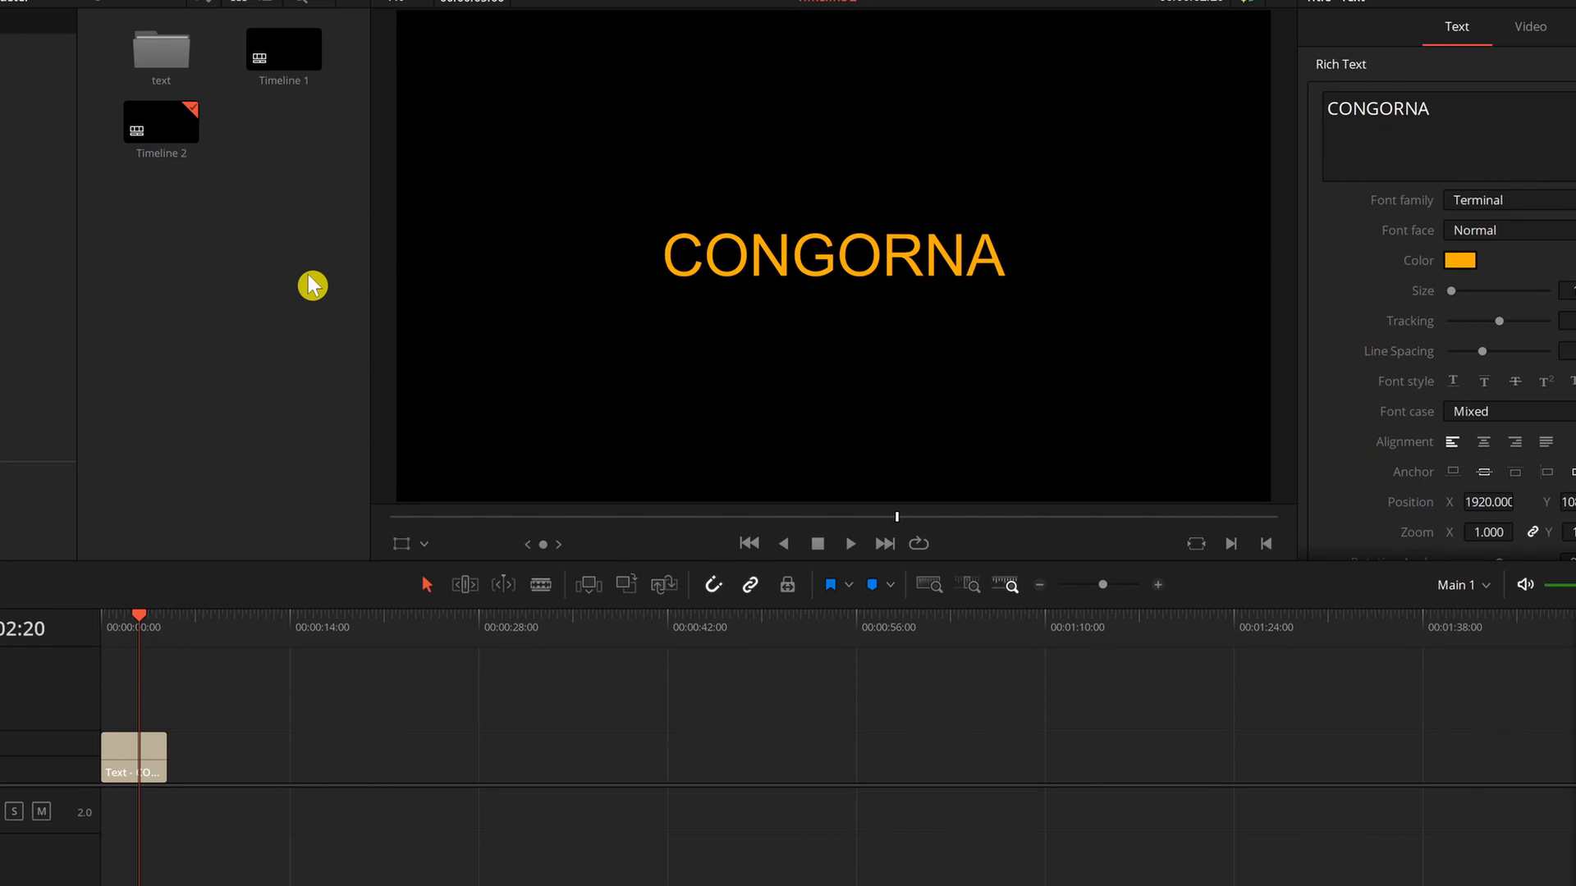
Create a new project named Project 2.
{"action": "key", "text": "ctrl+n"}
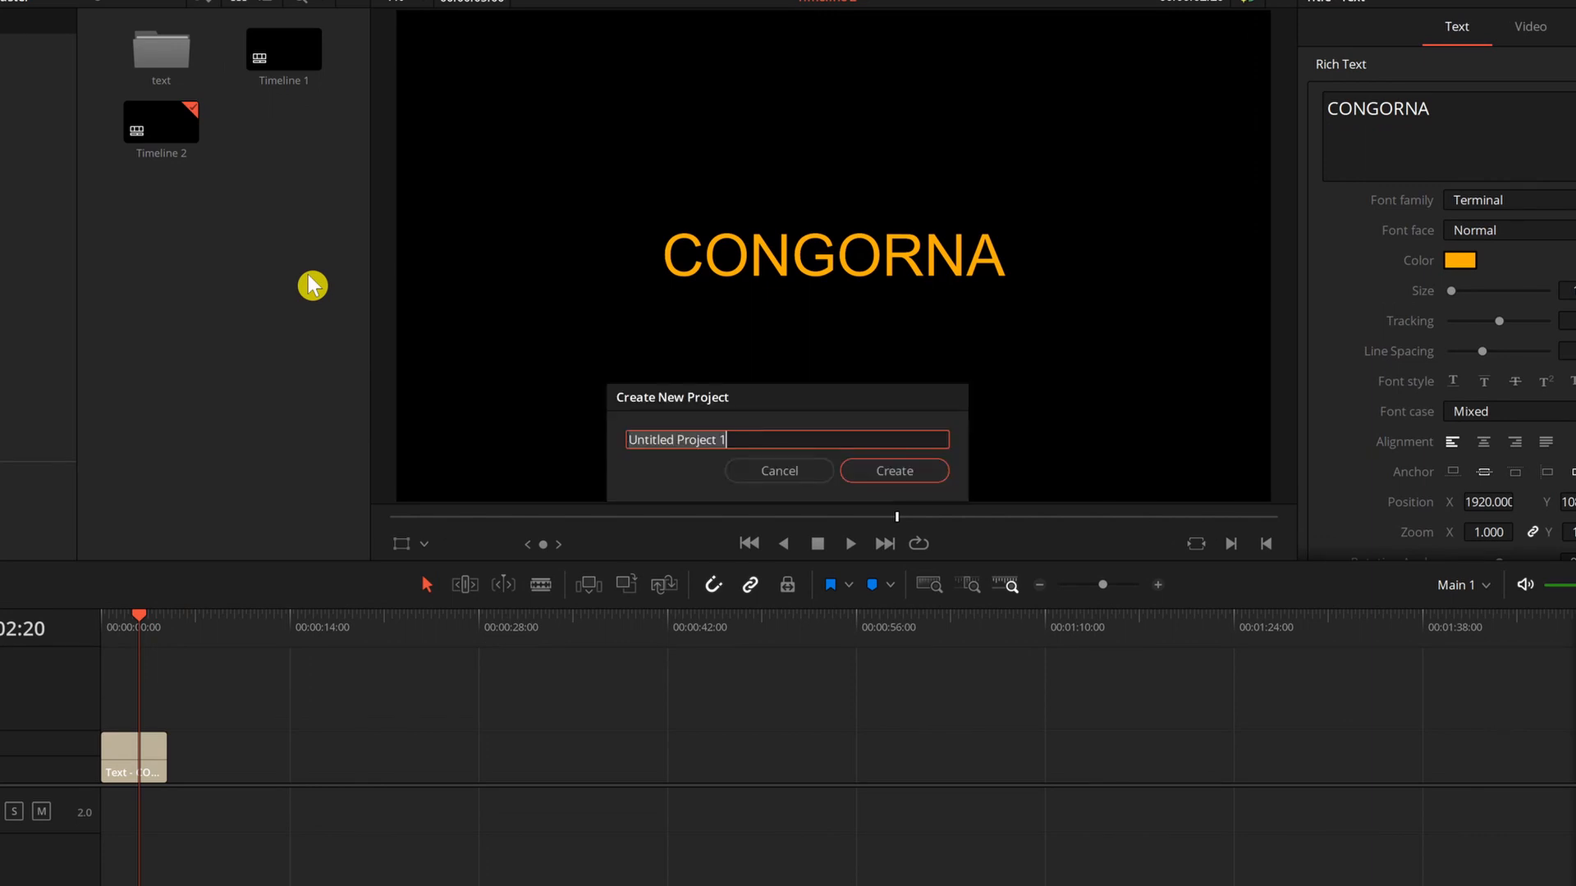
{"action": "left_click", "coordinate": [727, 437]}
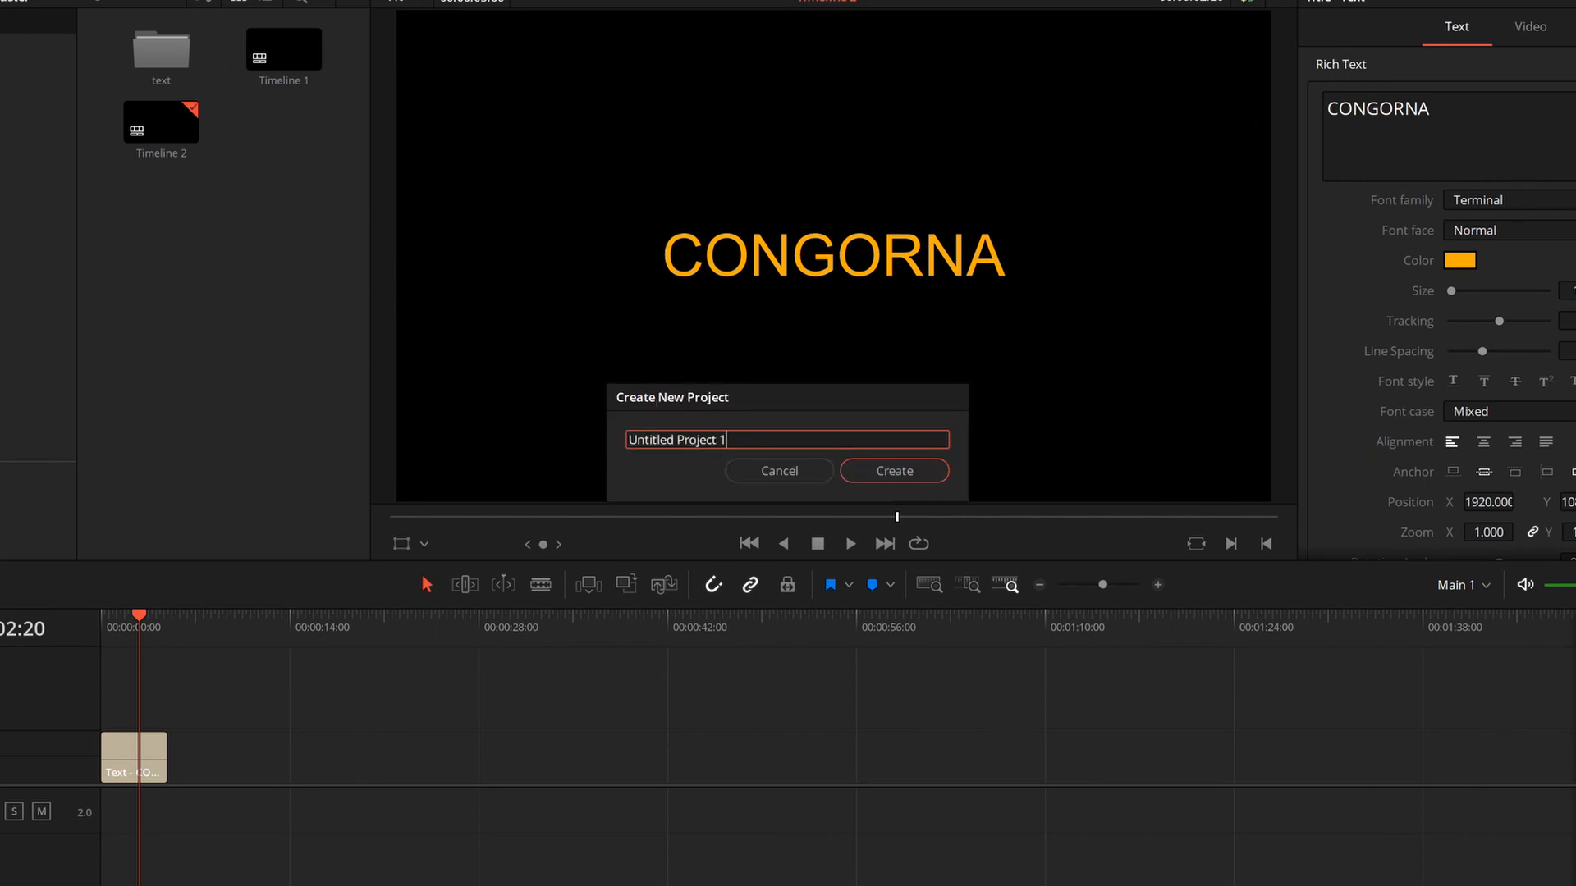
{"action": "key", "text": "ctrl+a"}
{"action": "type", "text": "Pr"}
{"action": "key", "text": "Return"}
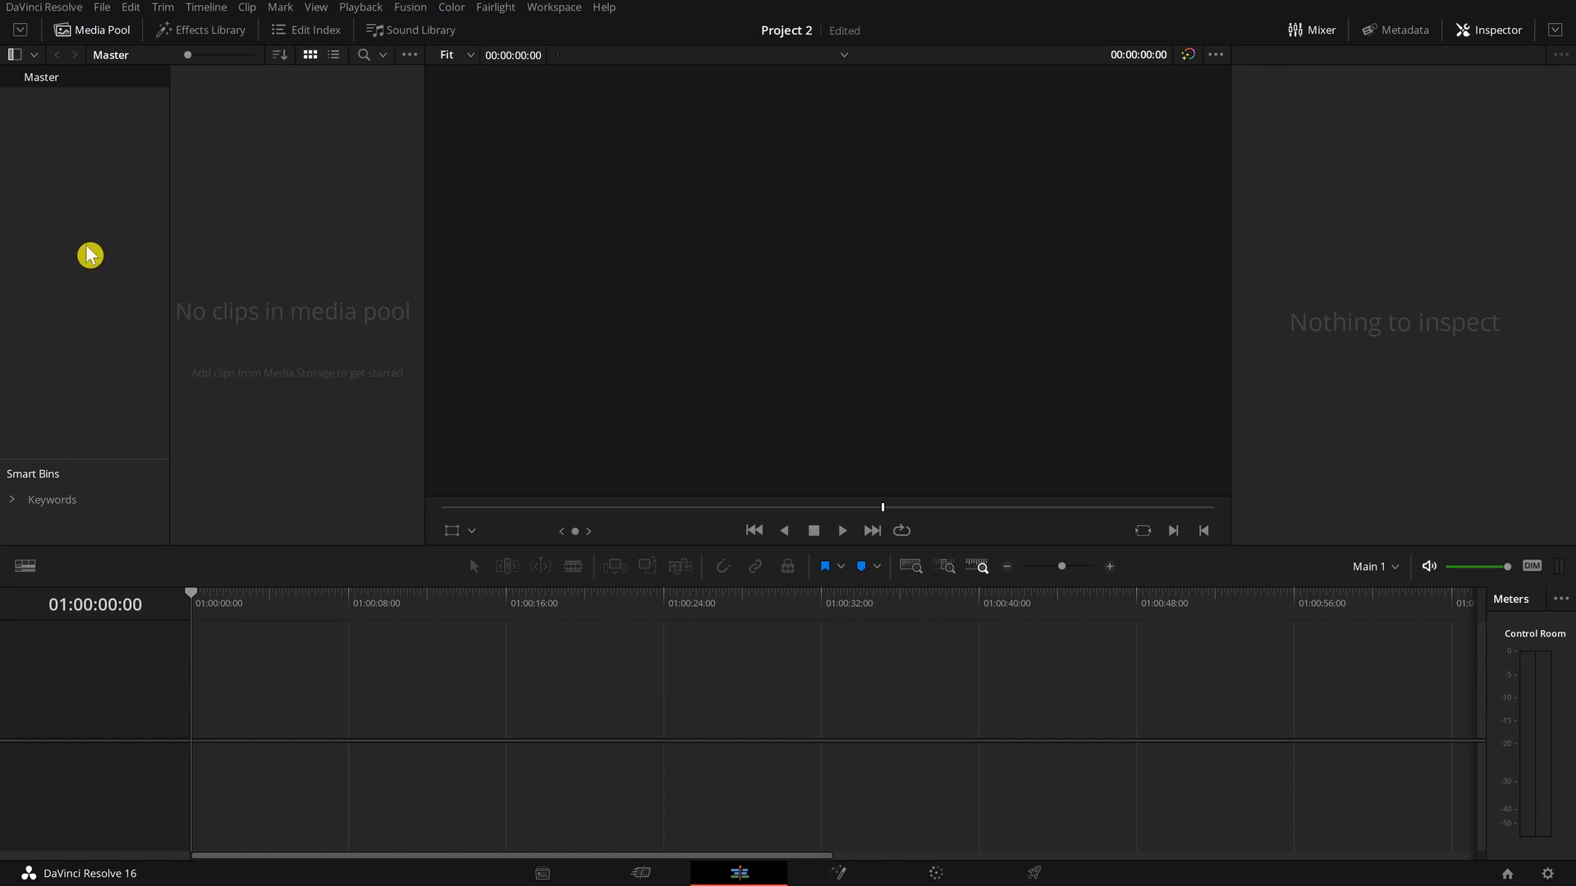
Show Power Bins in the media pool, enlarge their section and expand their Master bin.
{"action": "left_click", "coordinate": [320, 15]}
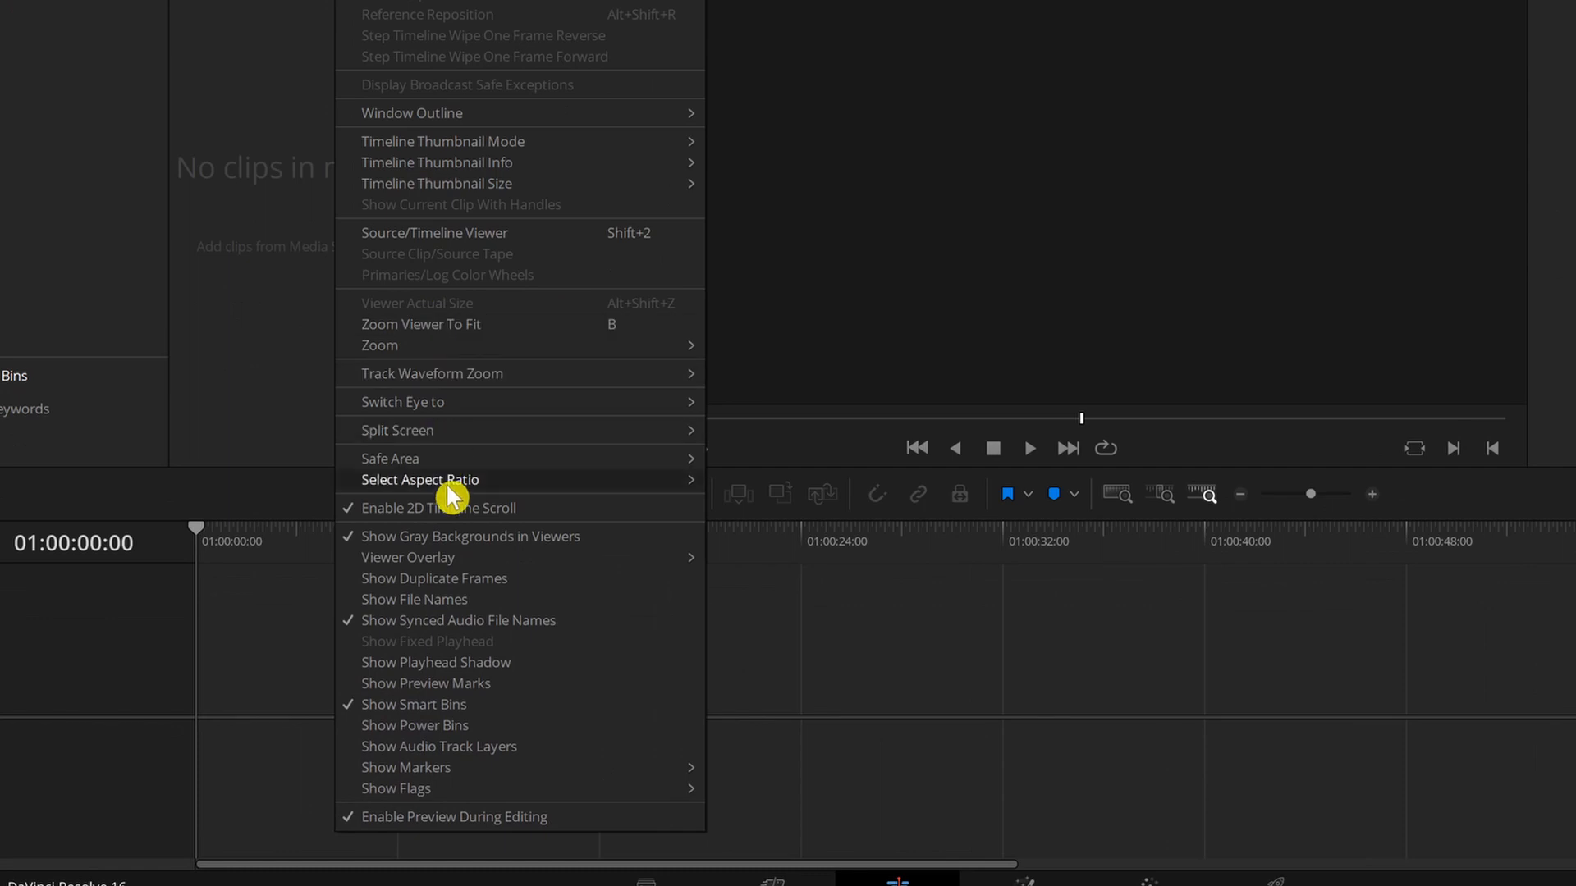
{"action": "left_click", "coordinate": [454, 727]}
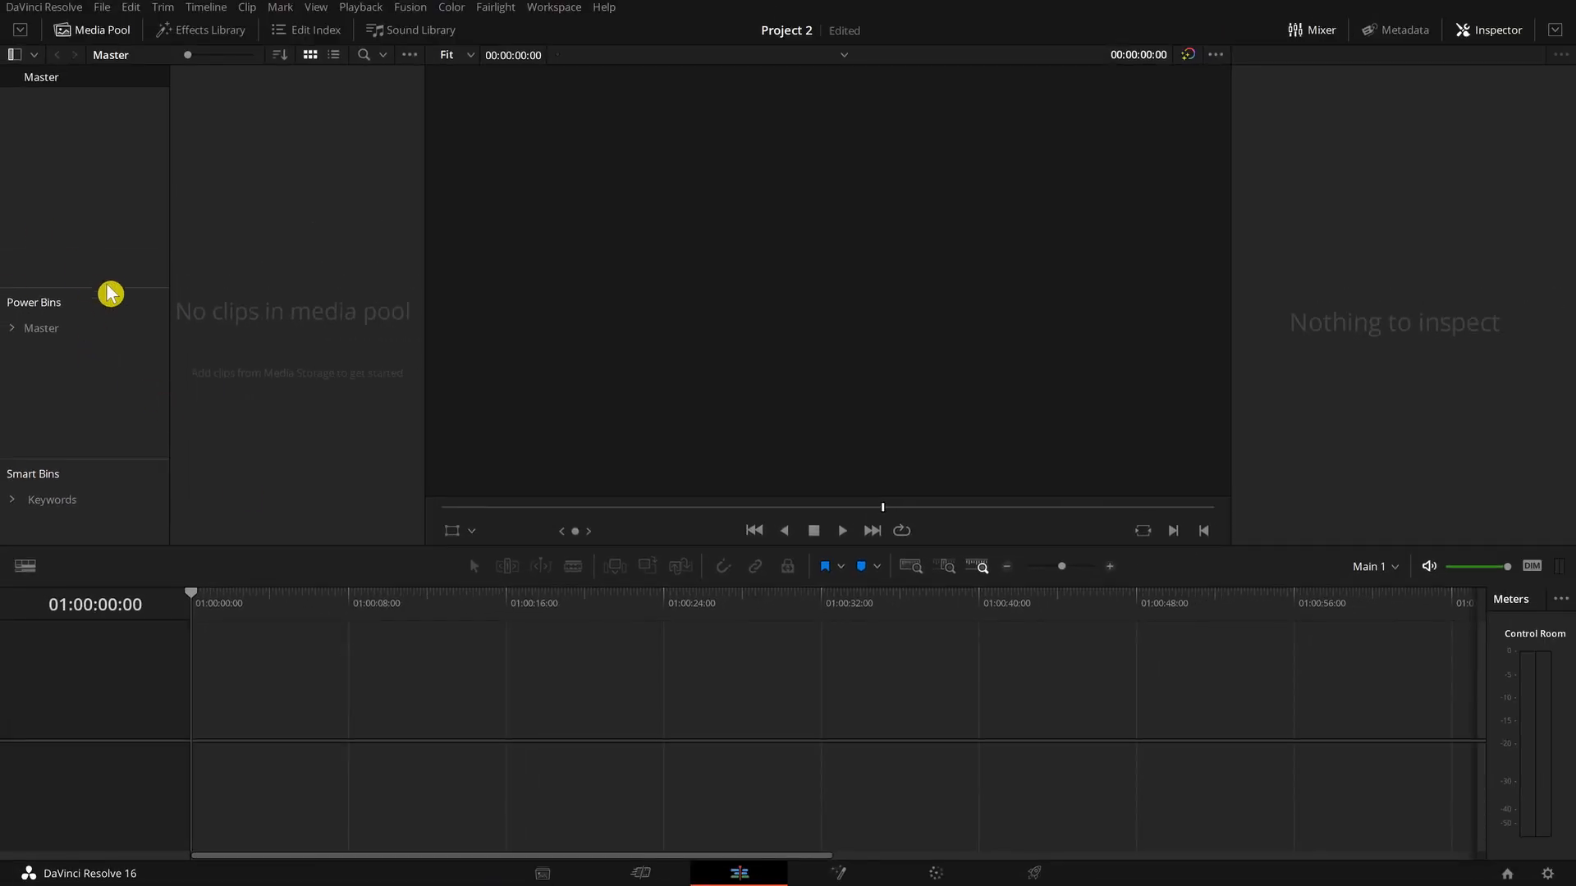
{"action": "left_click_drag", "start_coordinate": [108, 287], "coordinate": [110, 263]}
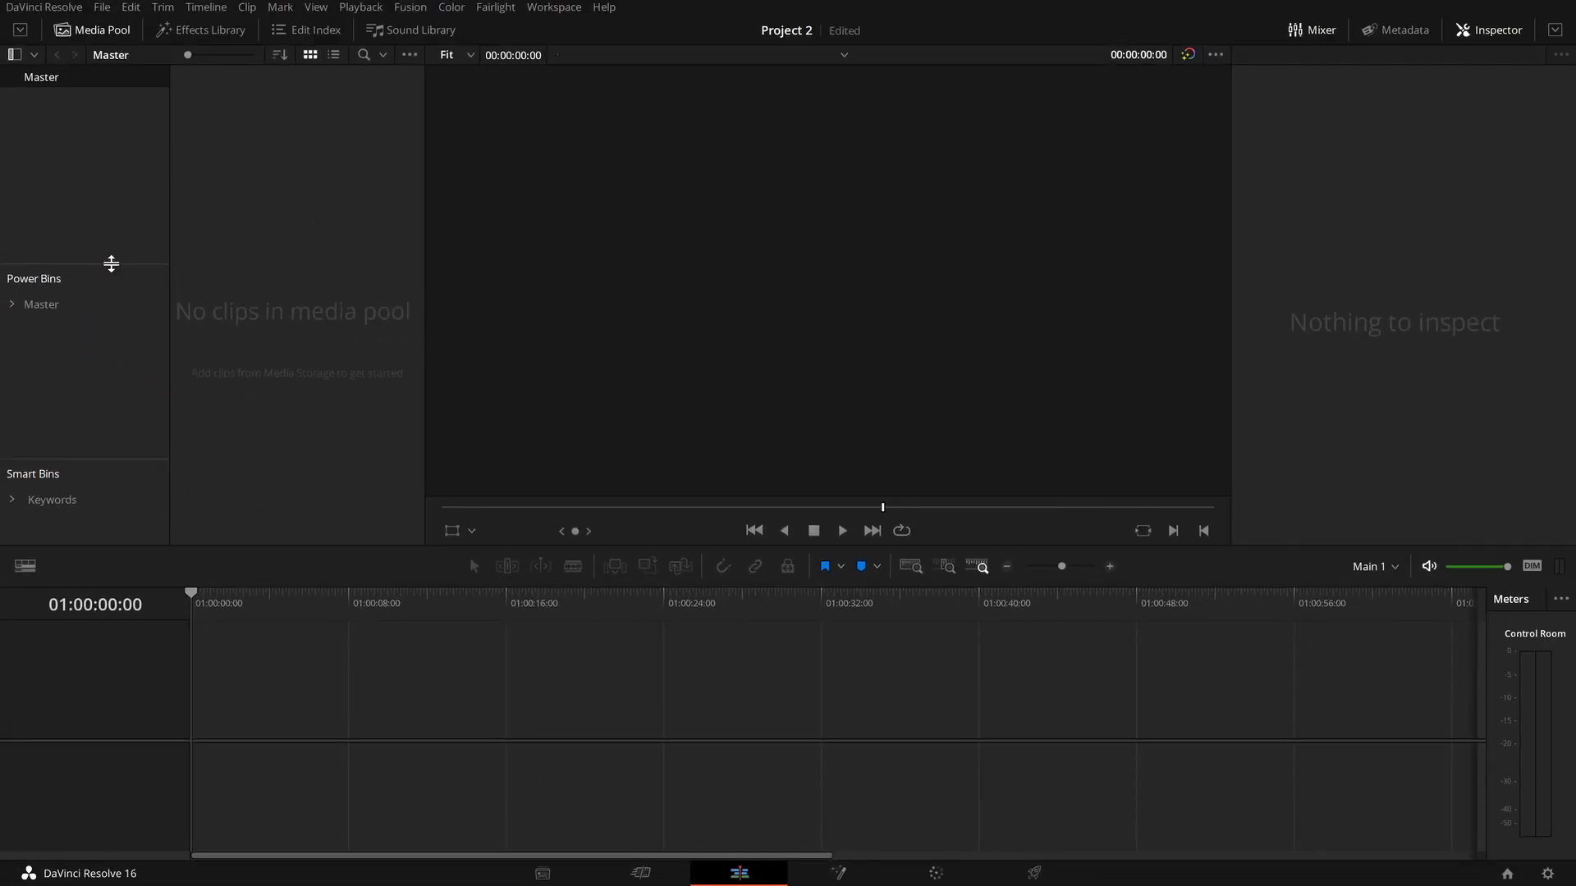
{"action": "left_click", "coordinate": [15, 309]}
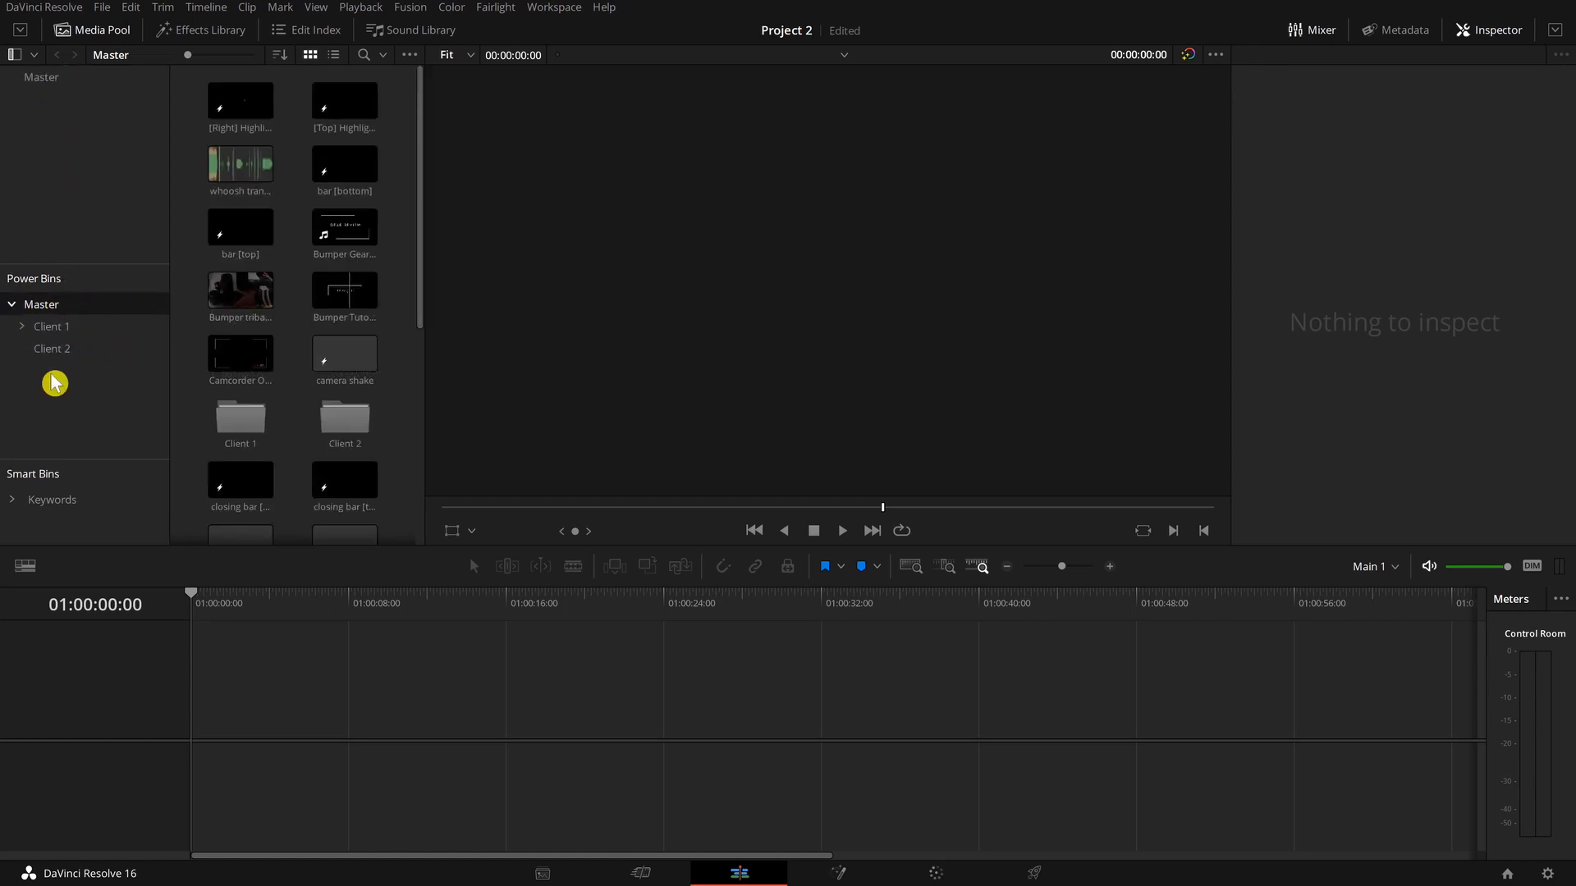
Examine the contents of the Client 2, Client 1 and Master power bins, showing the Master clips in list view.
{"action": "left_click", "coordinate": [62, 349]}
{"action": "left_click", "coordinate": [56, 326]}
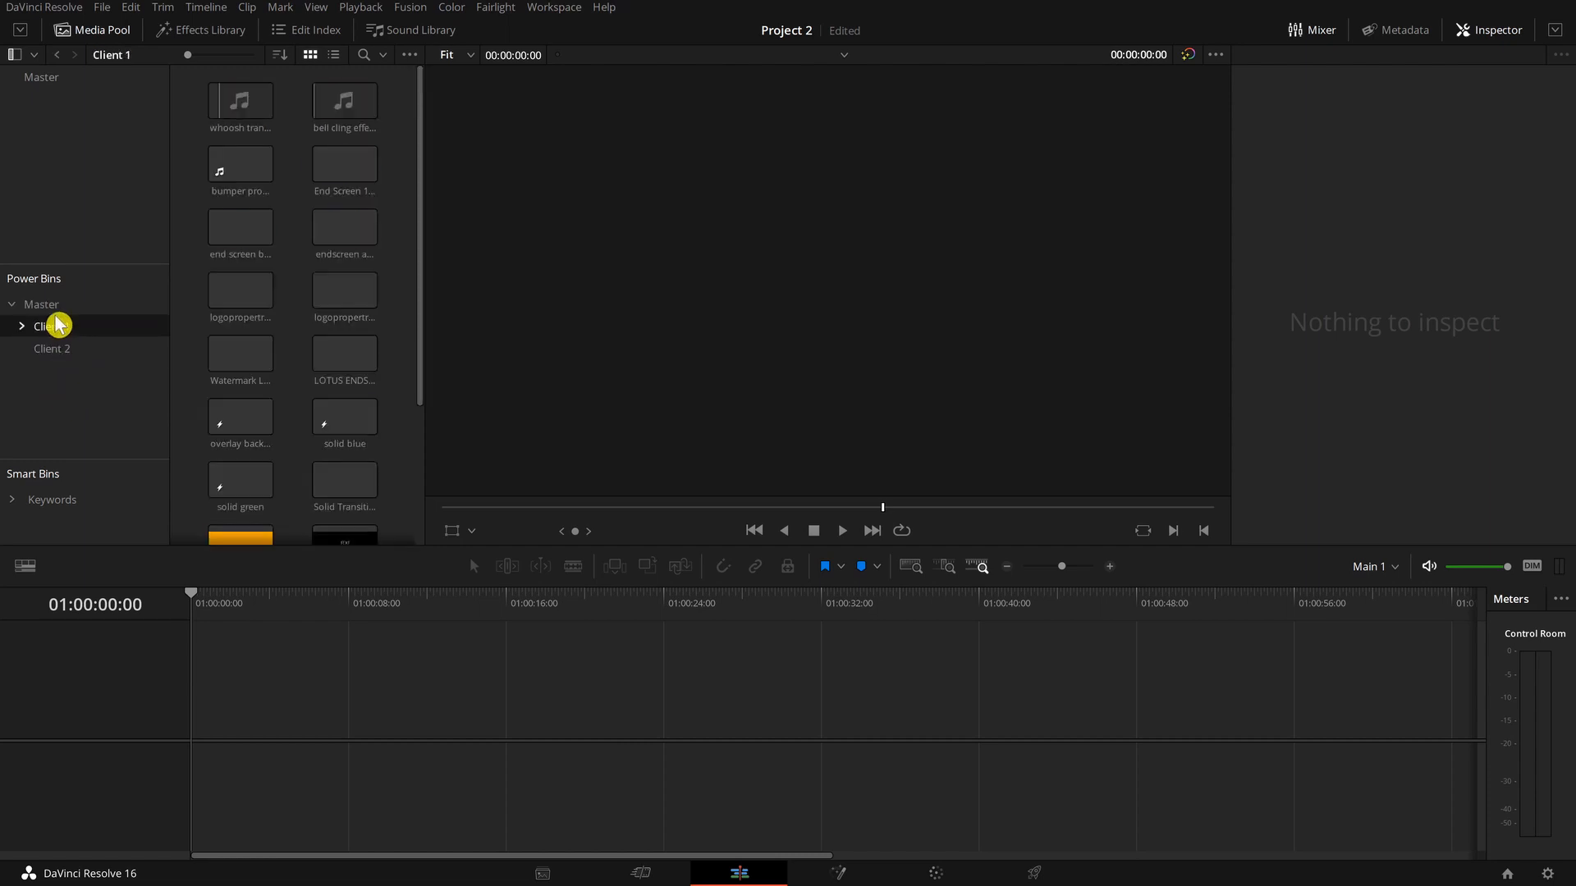
{"action": "left_click", "coordinate": [64, 303]}
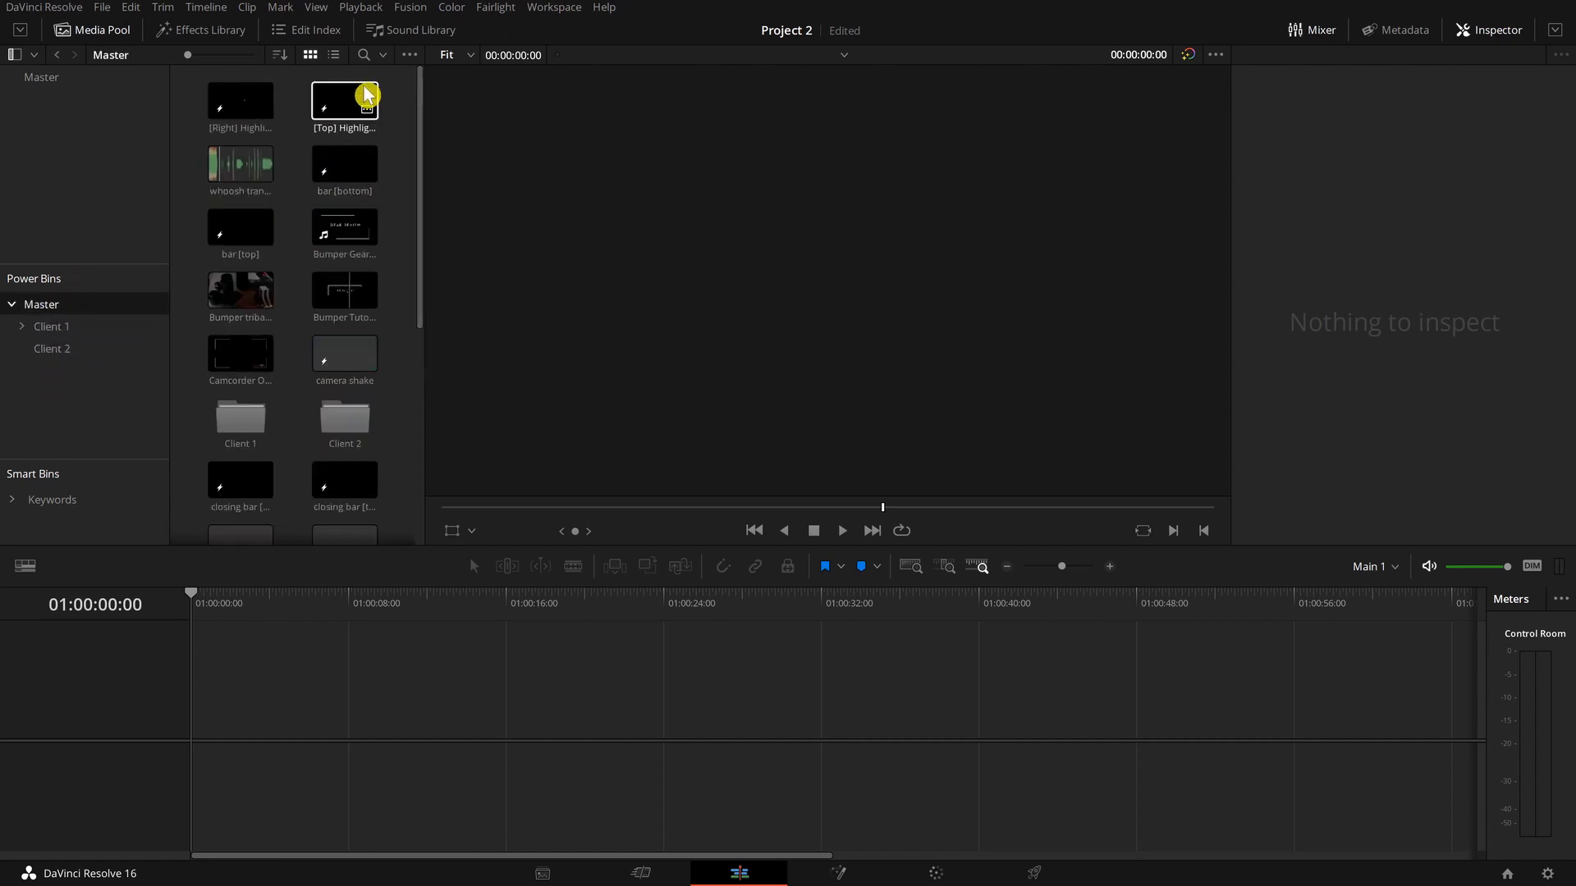
{"action": "left_click", "coordinate": [333, 54]}
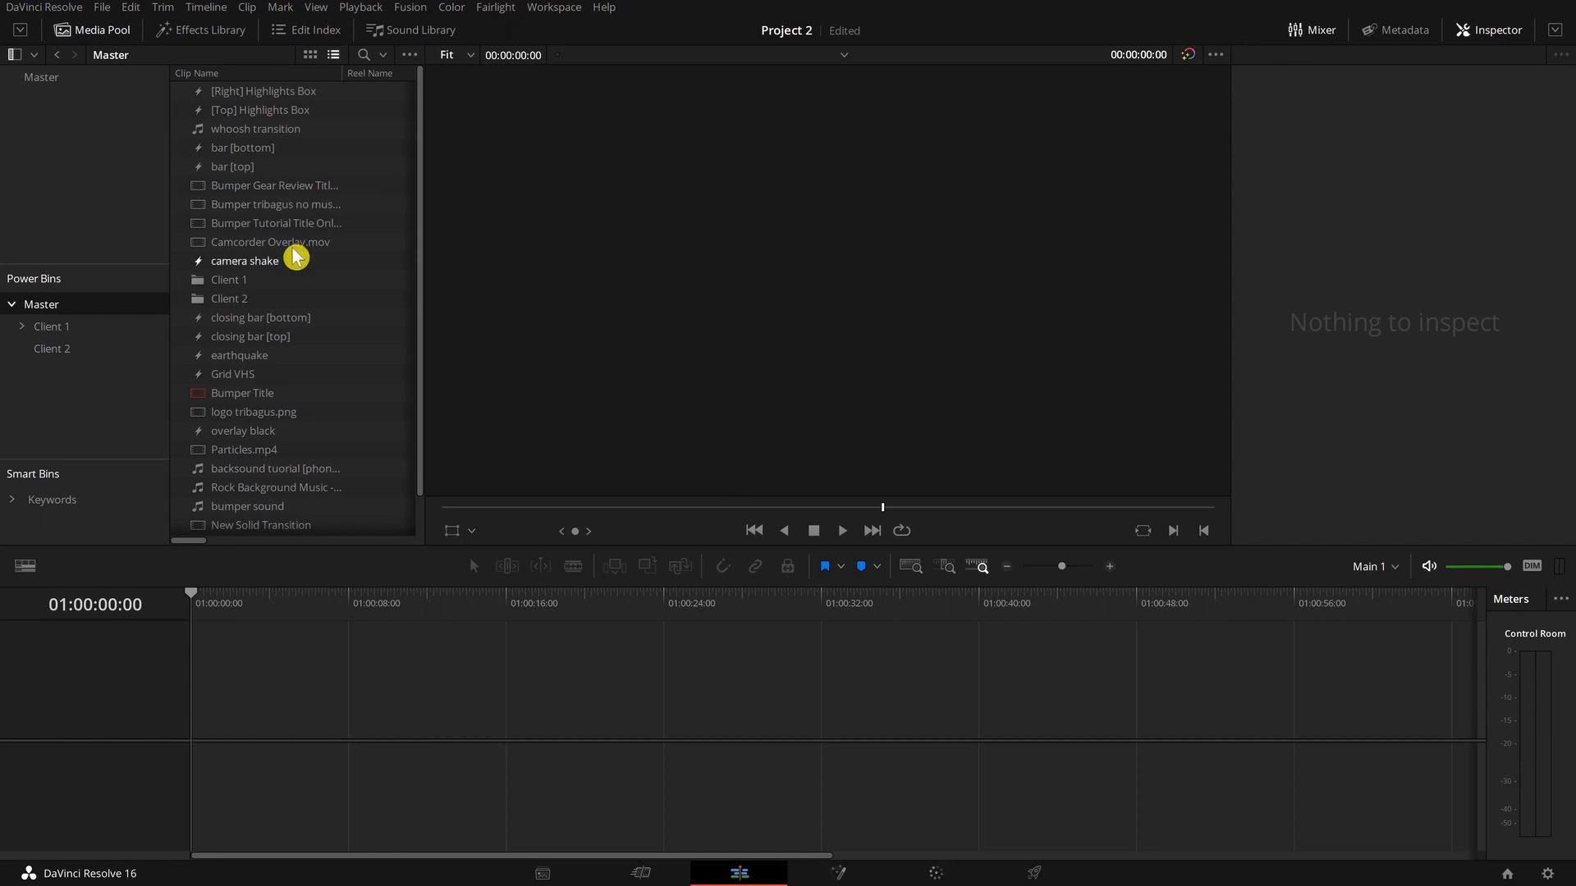
{"action": "scroll", "coordinate": [315, 422], "scroll_direction": "down", "scroll_amount": 2}
{"action": "scroll", "coordinate": [315, 422], "scroll_direction": "up", "scroll_amount": 2}
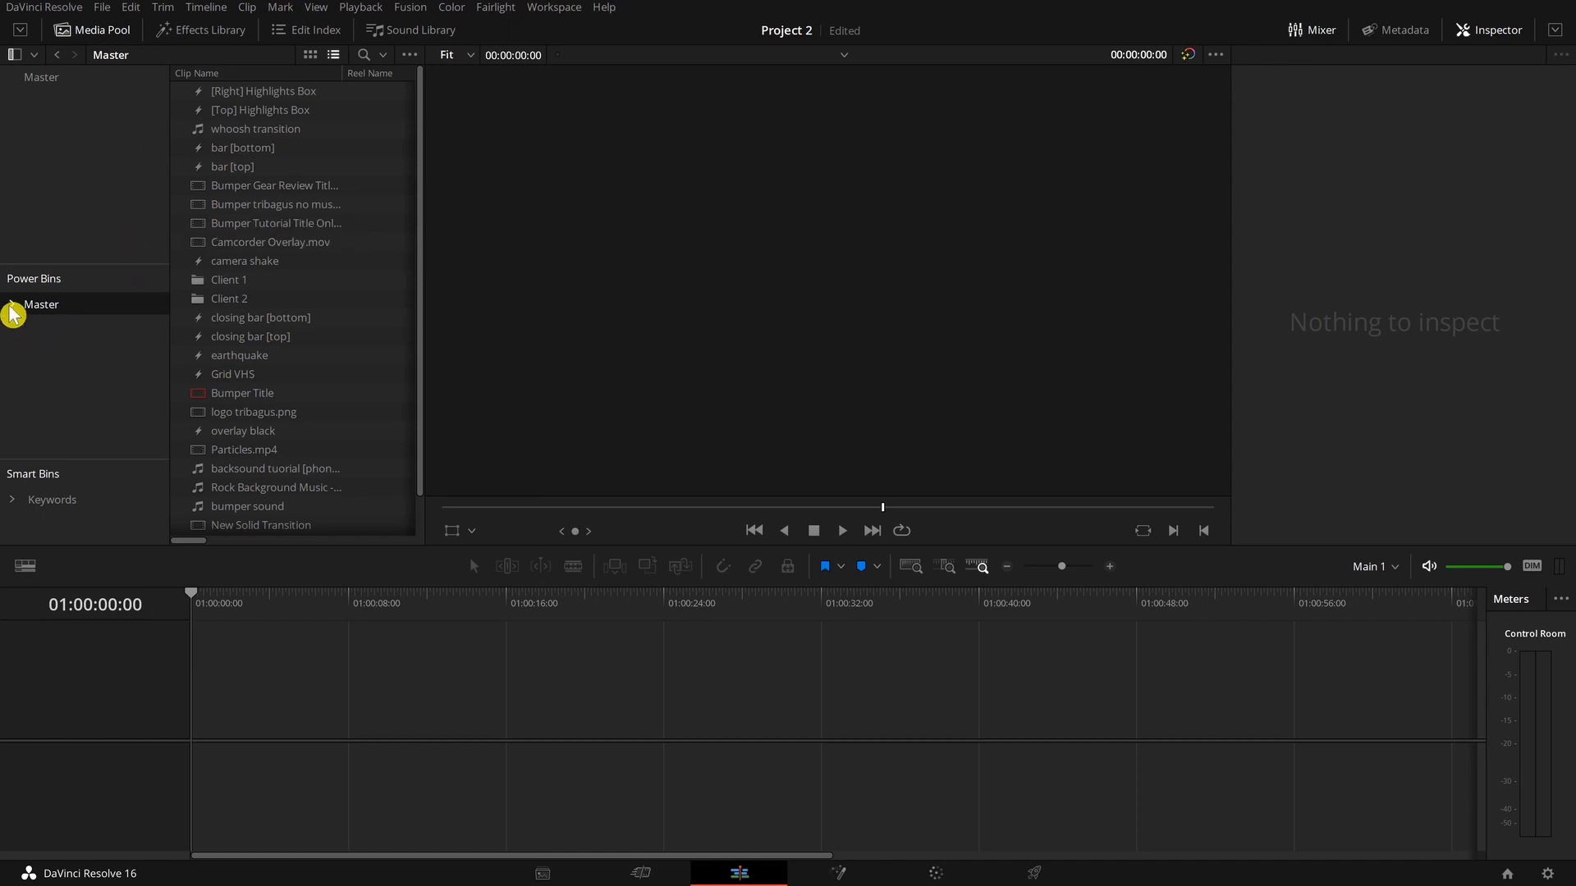
Add a Text title from the effects library to the empty timeline of Project 2.
{"action": "left_click", "coordinate": [95, 160]}
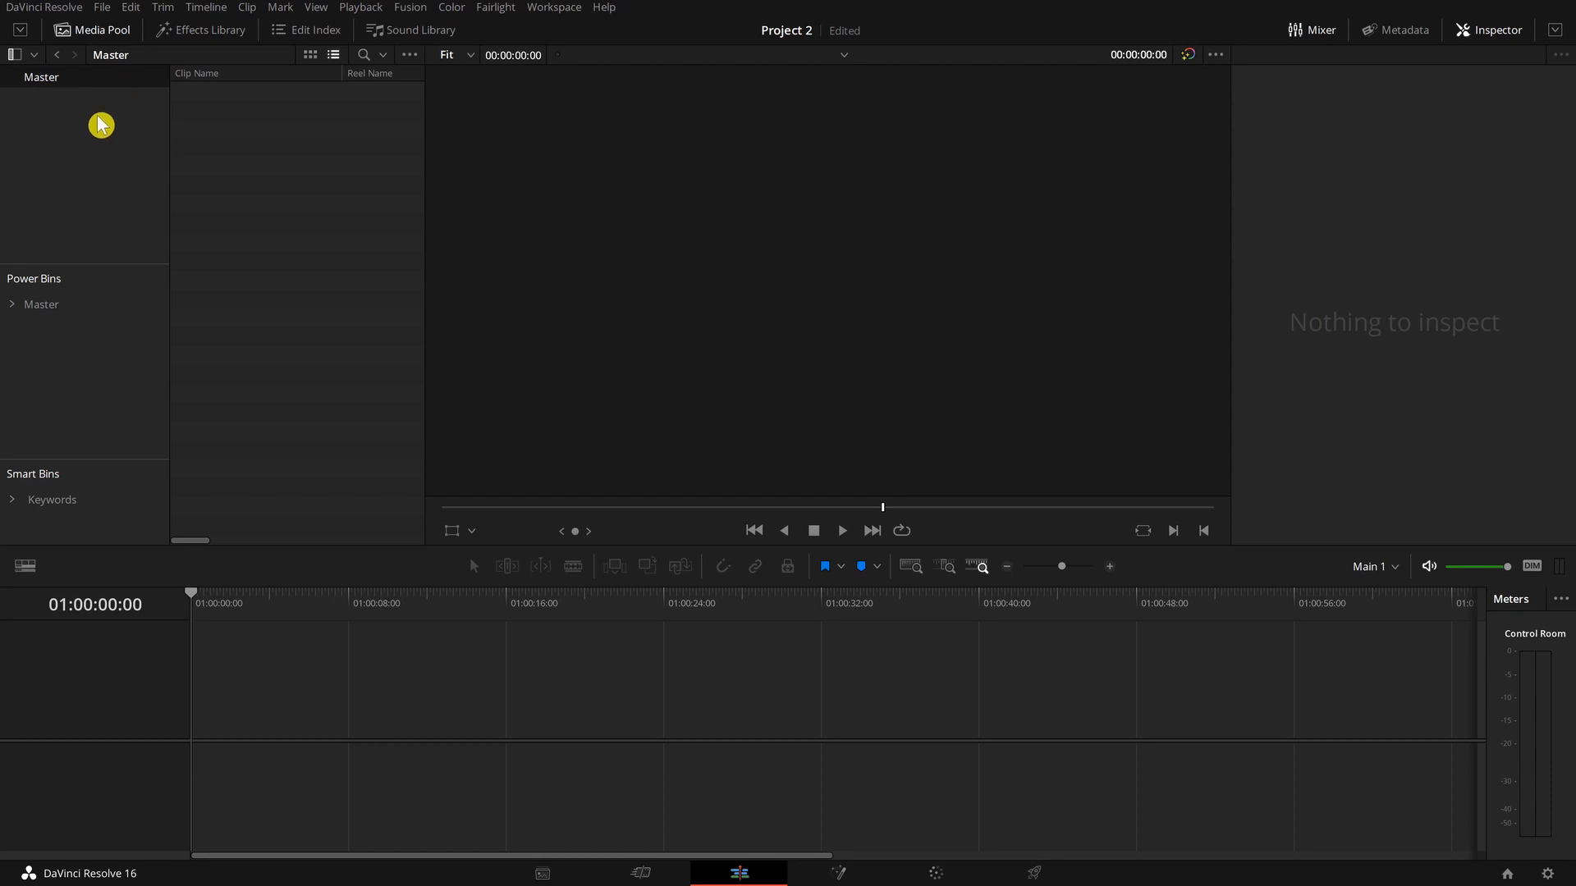
{"action": "left_click", "coordinate": [123, 37]}
{"action": "left_click", "coordinate": [194, 35]}
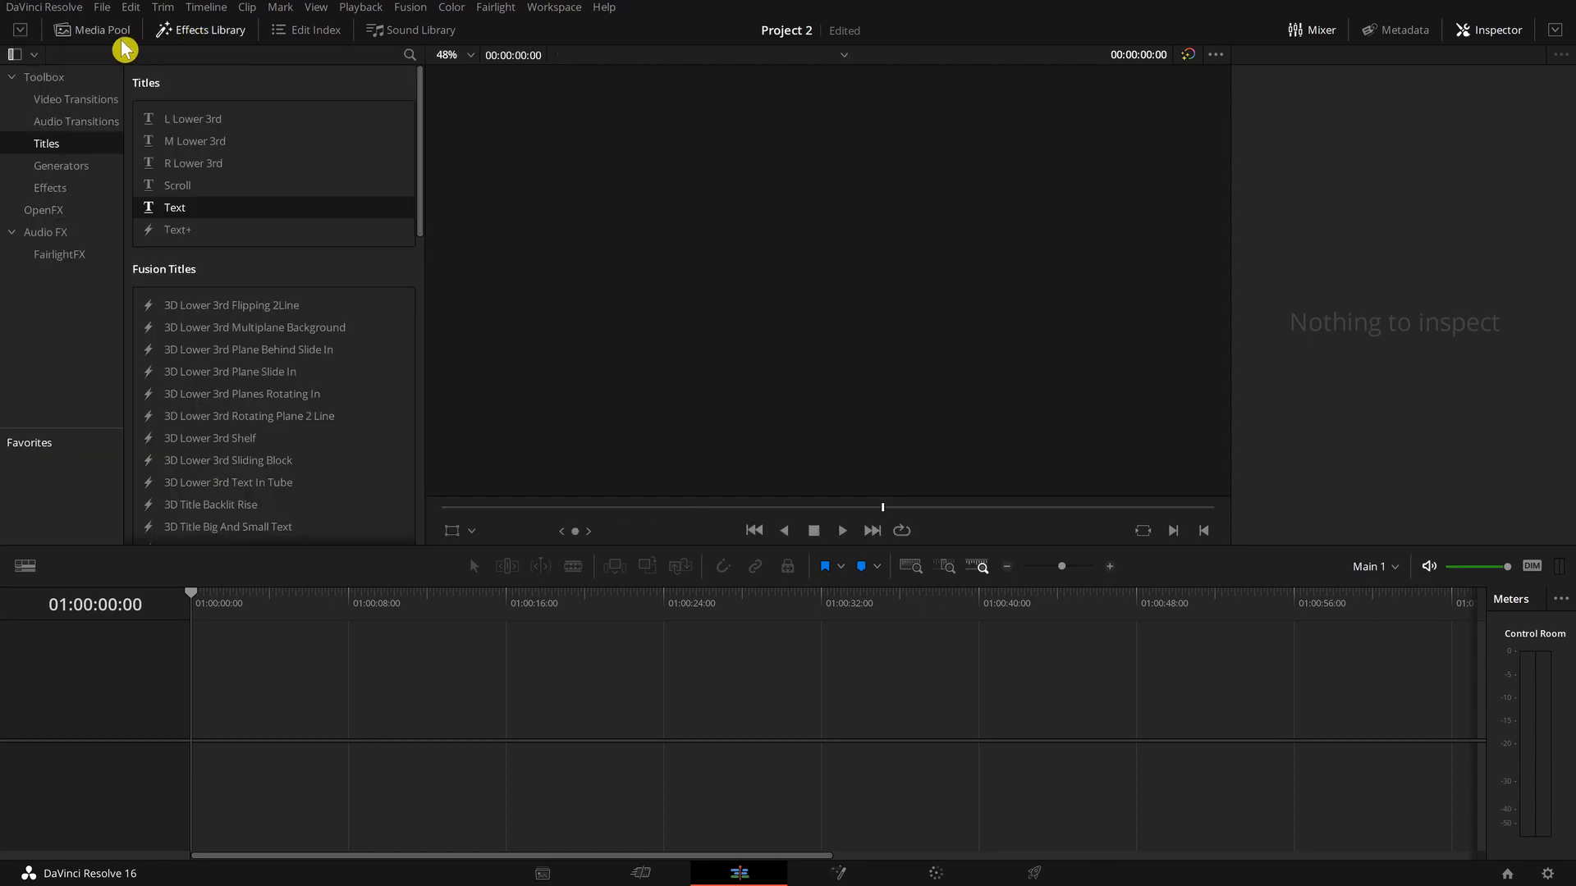
{"action": "left_click", "coordinate": [183, 37]}
{"action": "left_click", "coordinate": [115, 37]}
{"action": "left_click", "coordinate": [222, 33]}
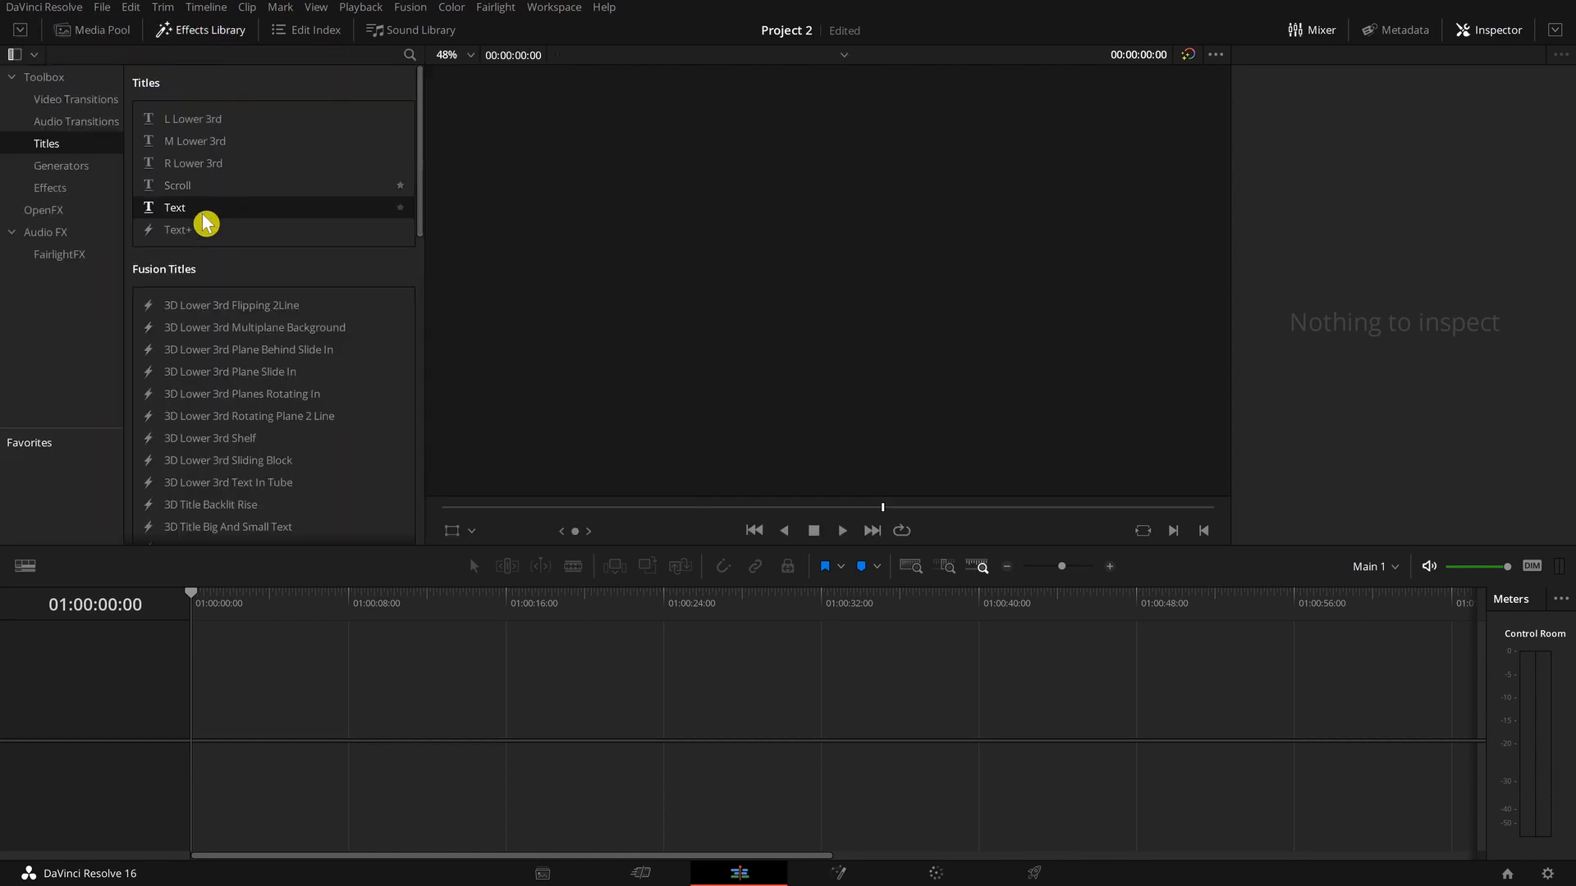
{"action": "left_click_drag", "start_coordinate": [228, 726], "coordinate": [216, 718]}
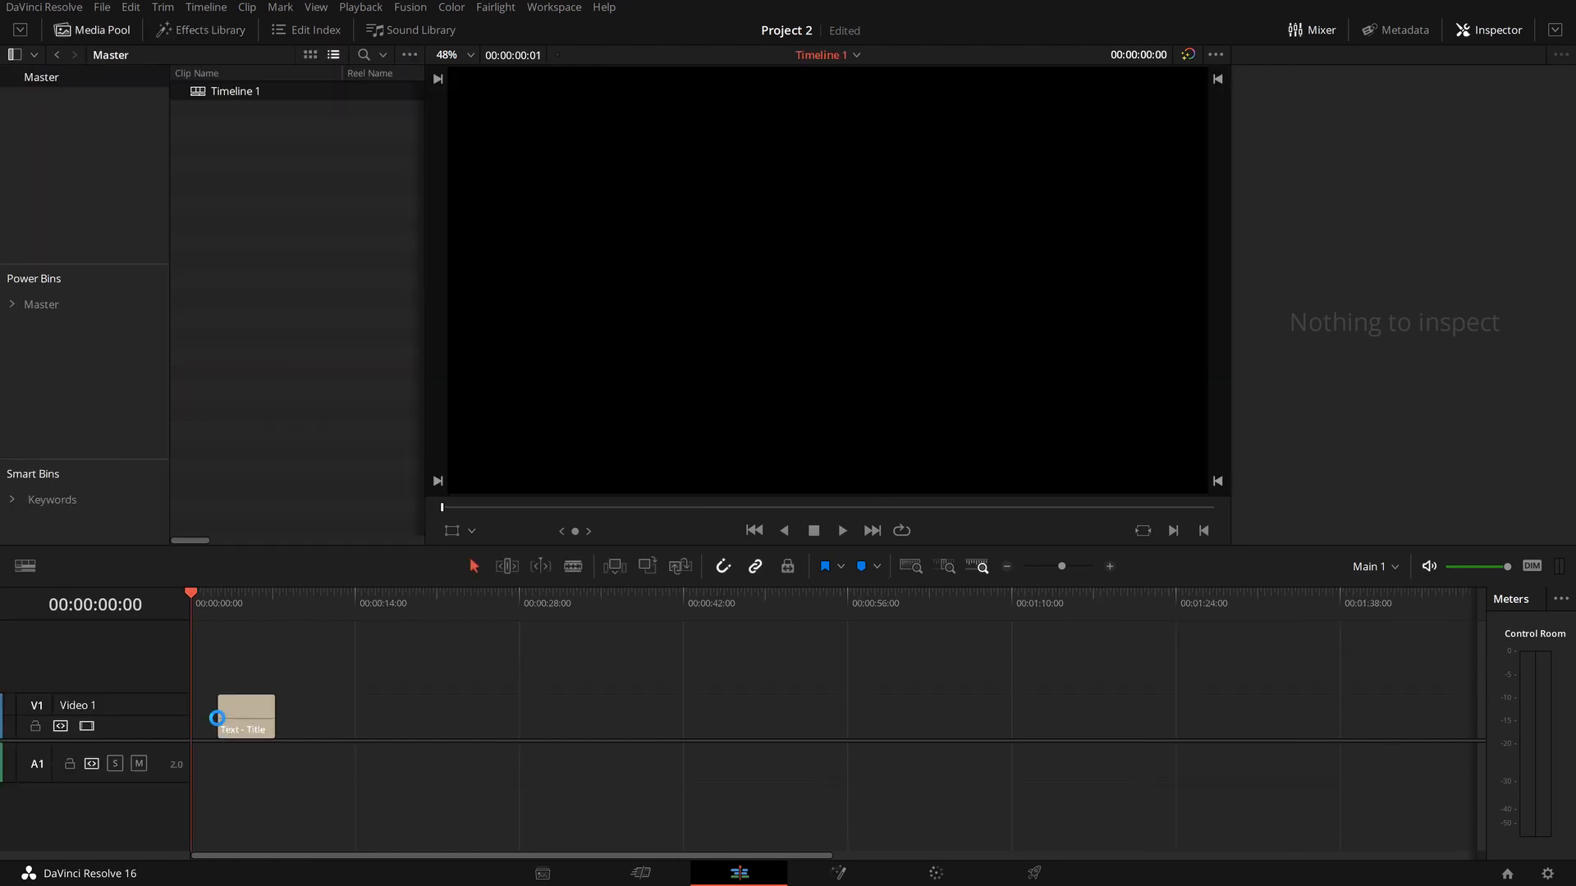
Select the new title, move the playhead to 00:00:04:11 and change its text to CONGORNA.
{"action": "left_click", "coordinate": [248, 711]}
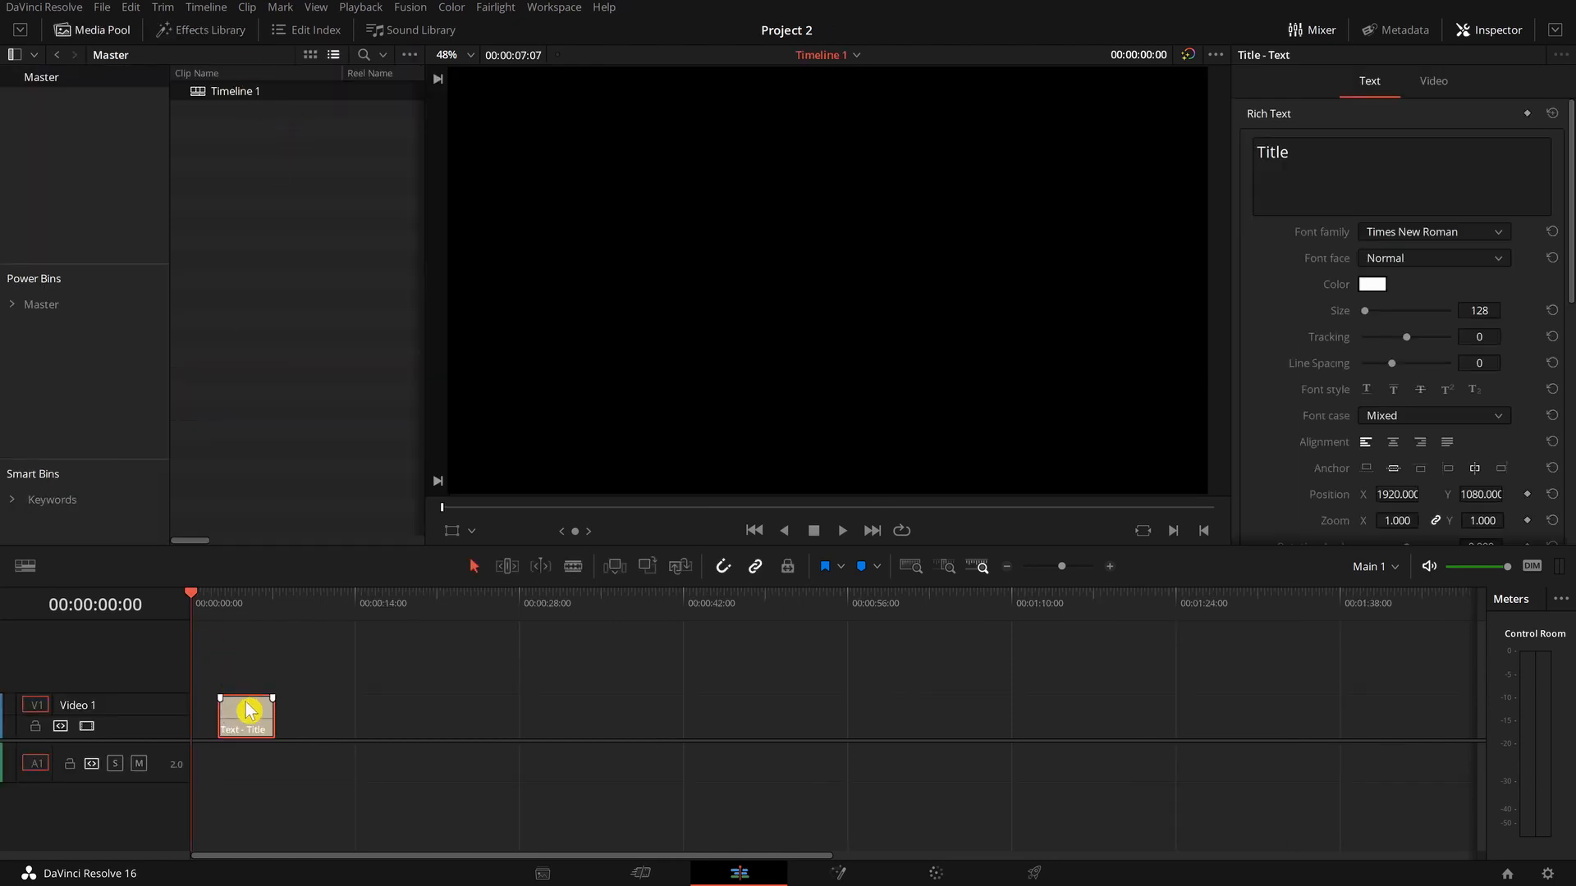
{"action": "left_click", "coordinate": [242, 605]}
{"action": "left_click", "coordinate": [1289, 153]}
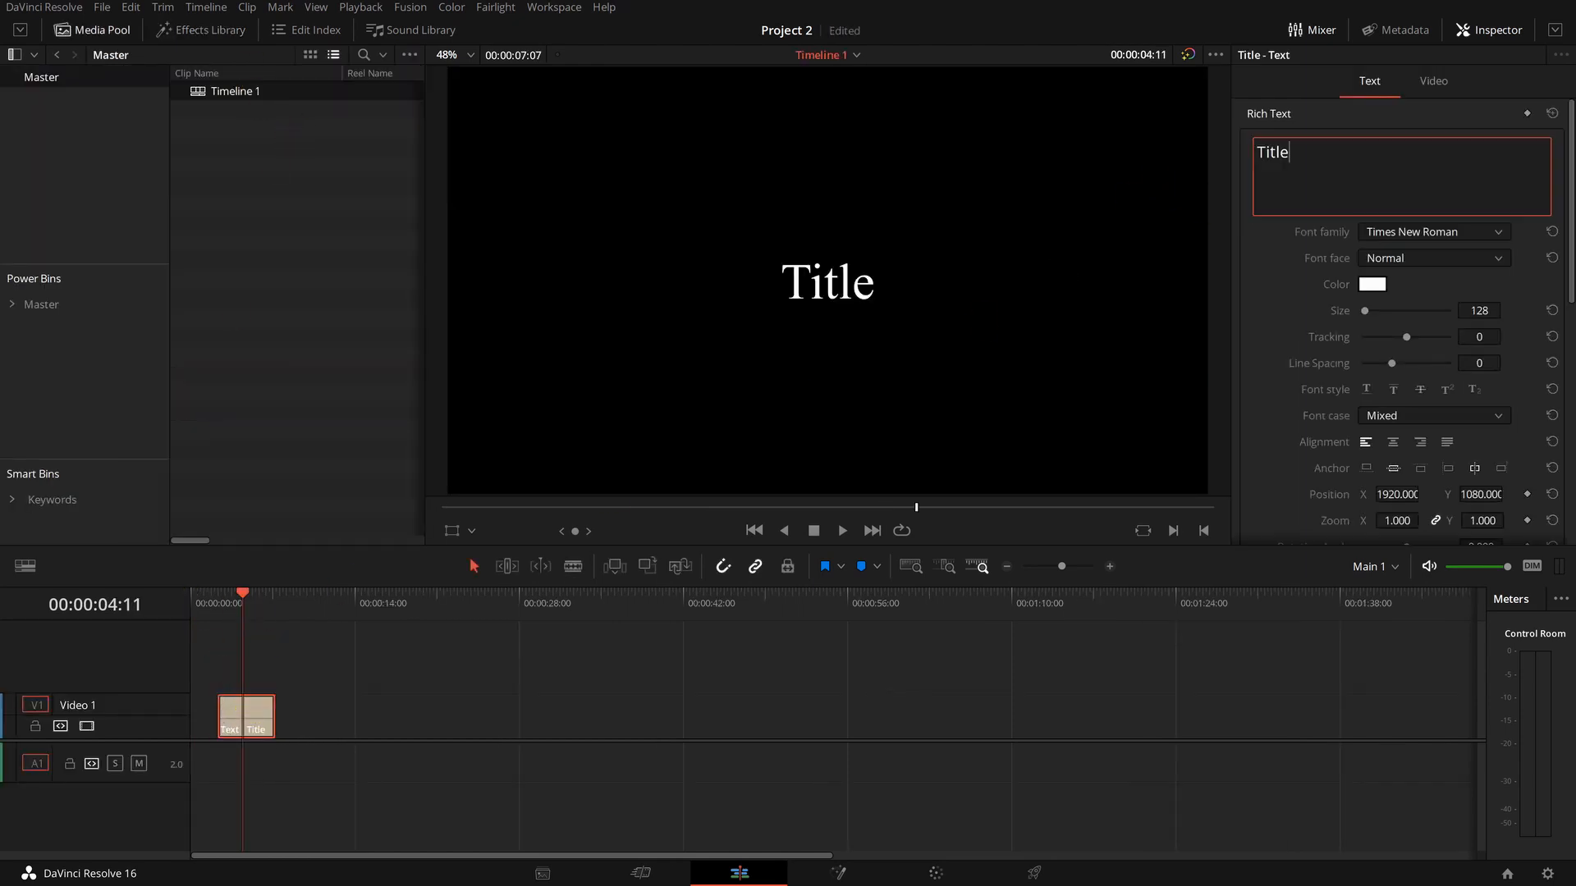
{"action": "key", "text": "Caps_Lock"}
{"action": "type", "text": "CONGORNA"}
{"action": "key", "text": "Caps_Lock"}
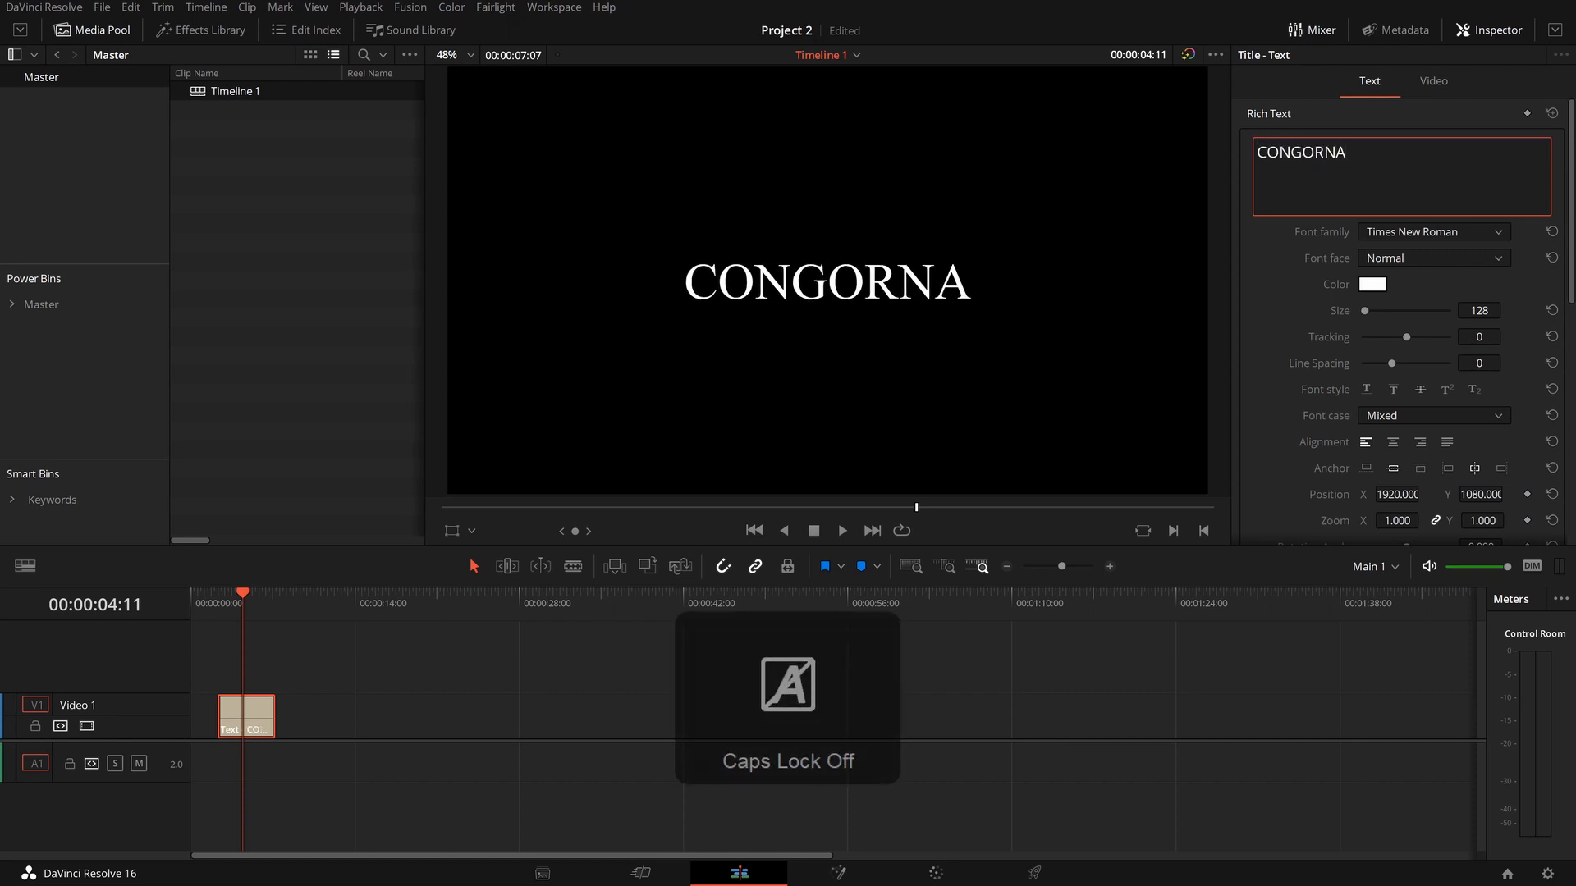
Change the color of the CONGORNA title text to the orange basic color.
{"action": "left_click", "coordinate": [1371, 284]}
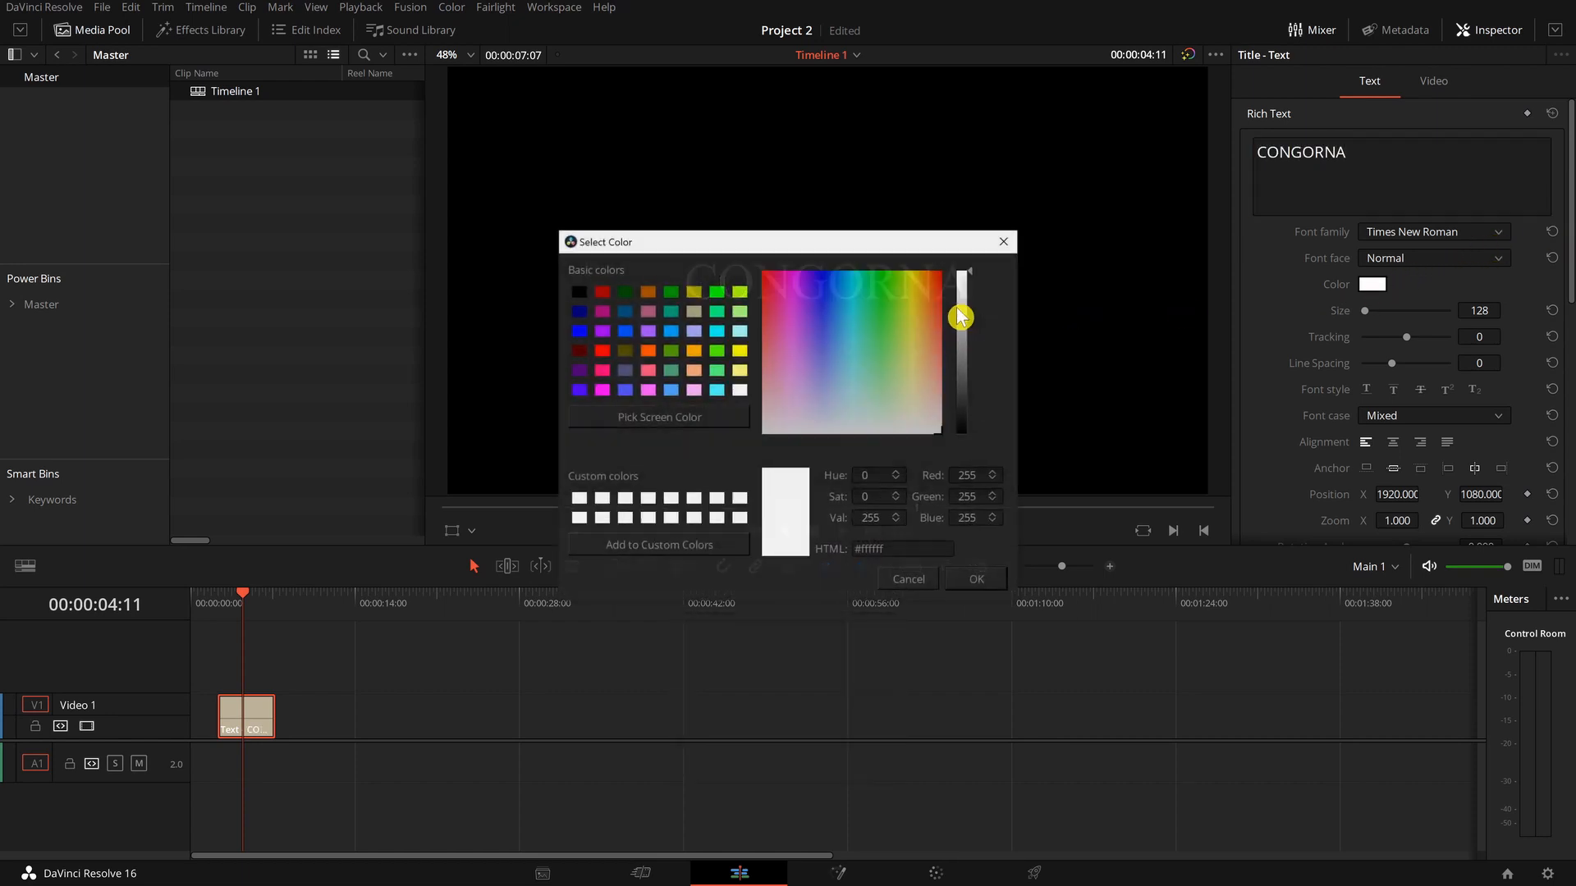
{"action": "left_click", "coordinate": [704, 351]}
{"action": "left_click", "coordinate": [956, 584]}
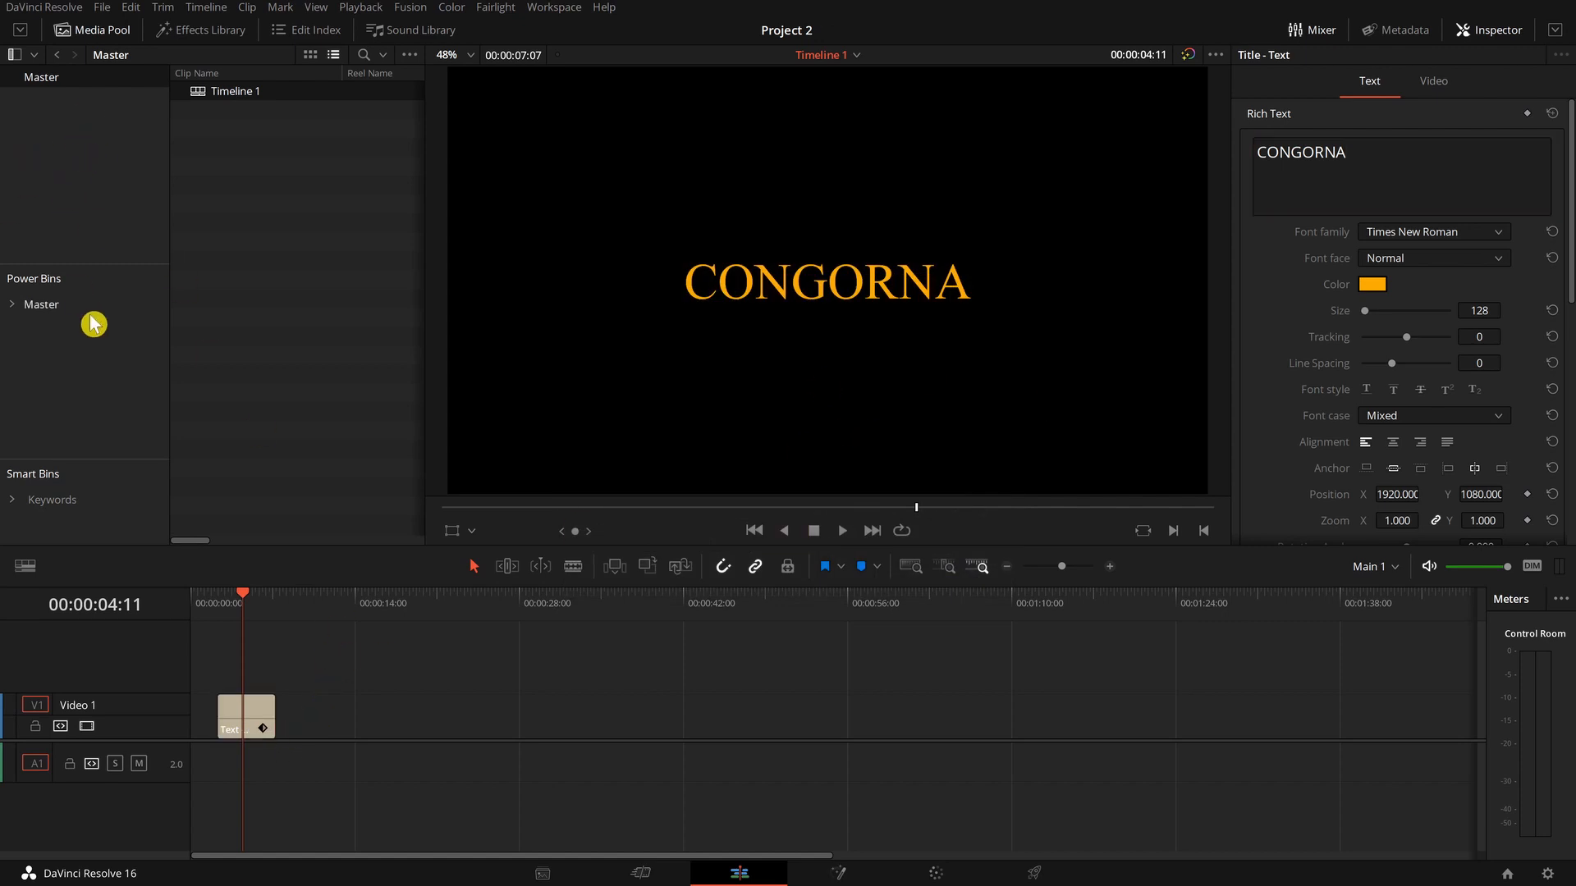
Create a new power bin inside the Master power bin and name it CONTOH.
{"action": "left_click", "coordinate": [46, 307]}
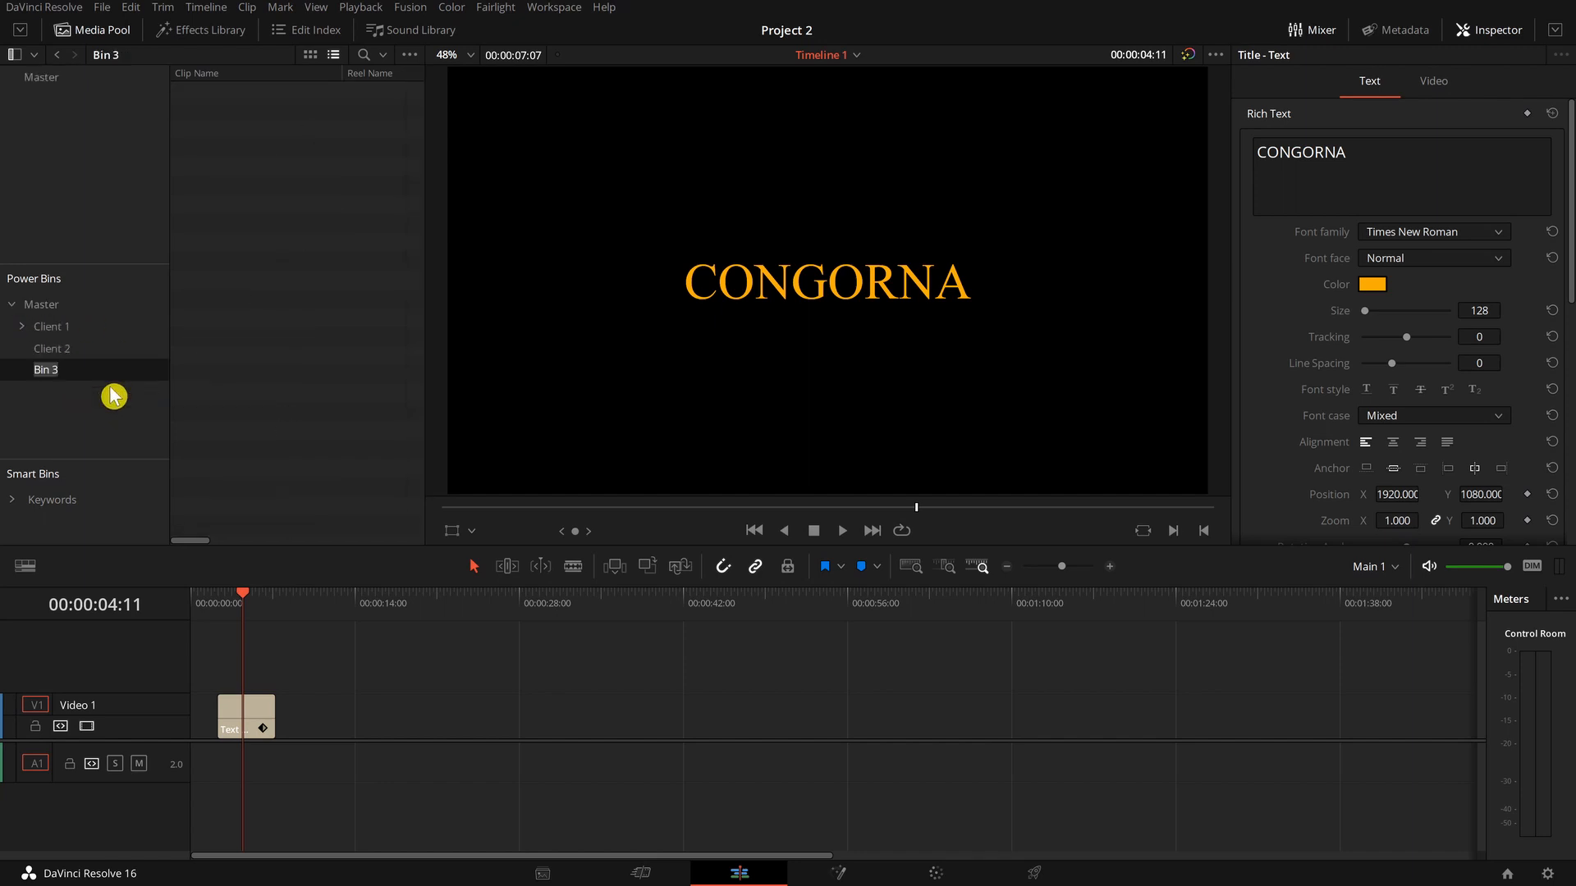
{"action": "key", "text": "Caps_Lock"}
{"action": "type", "text": "CONTOH"}
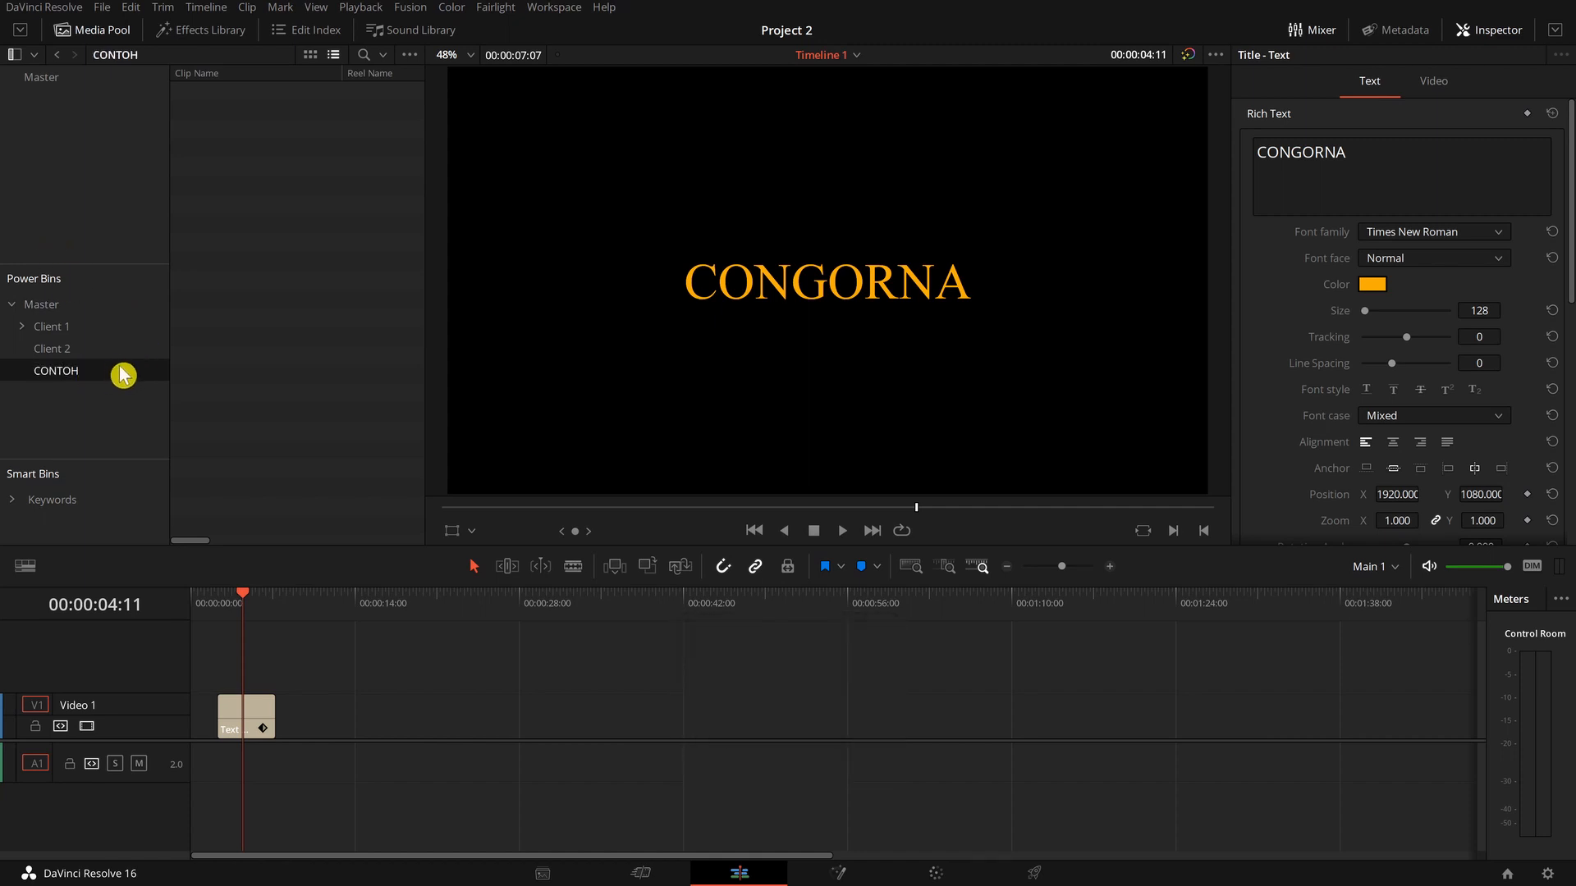
Store the orange CONGORNA title from the timeline in the CONTOH power bin, then compare that bin with the project's Master bin.
{"action": "left_click_drag", "start_coordinate": [246, 722], "coordinate": [287, 221]}
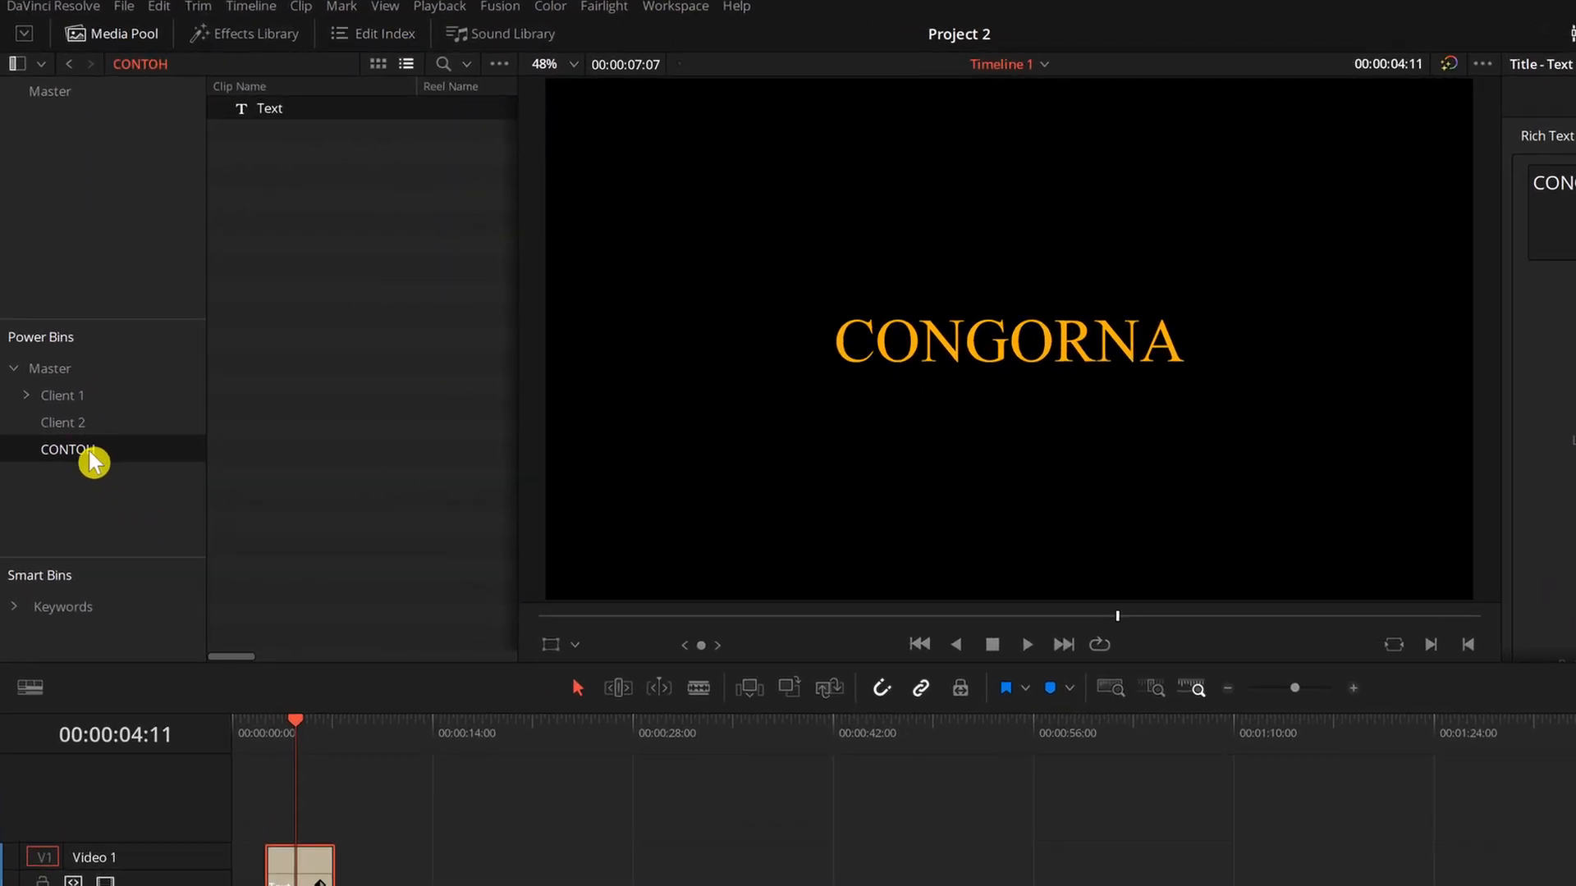
{"action": "left_click", "coordinate": [114, 169]}
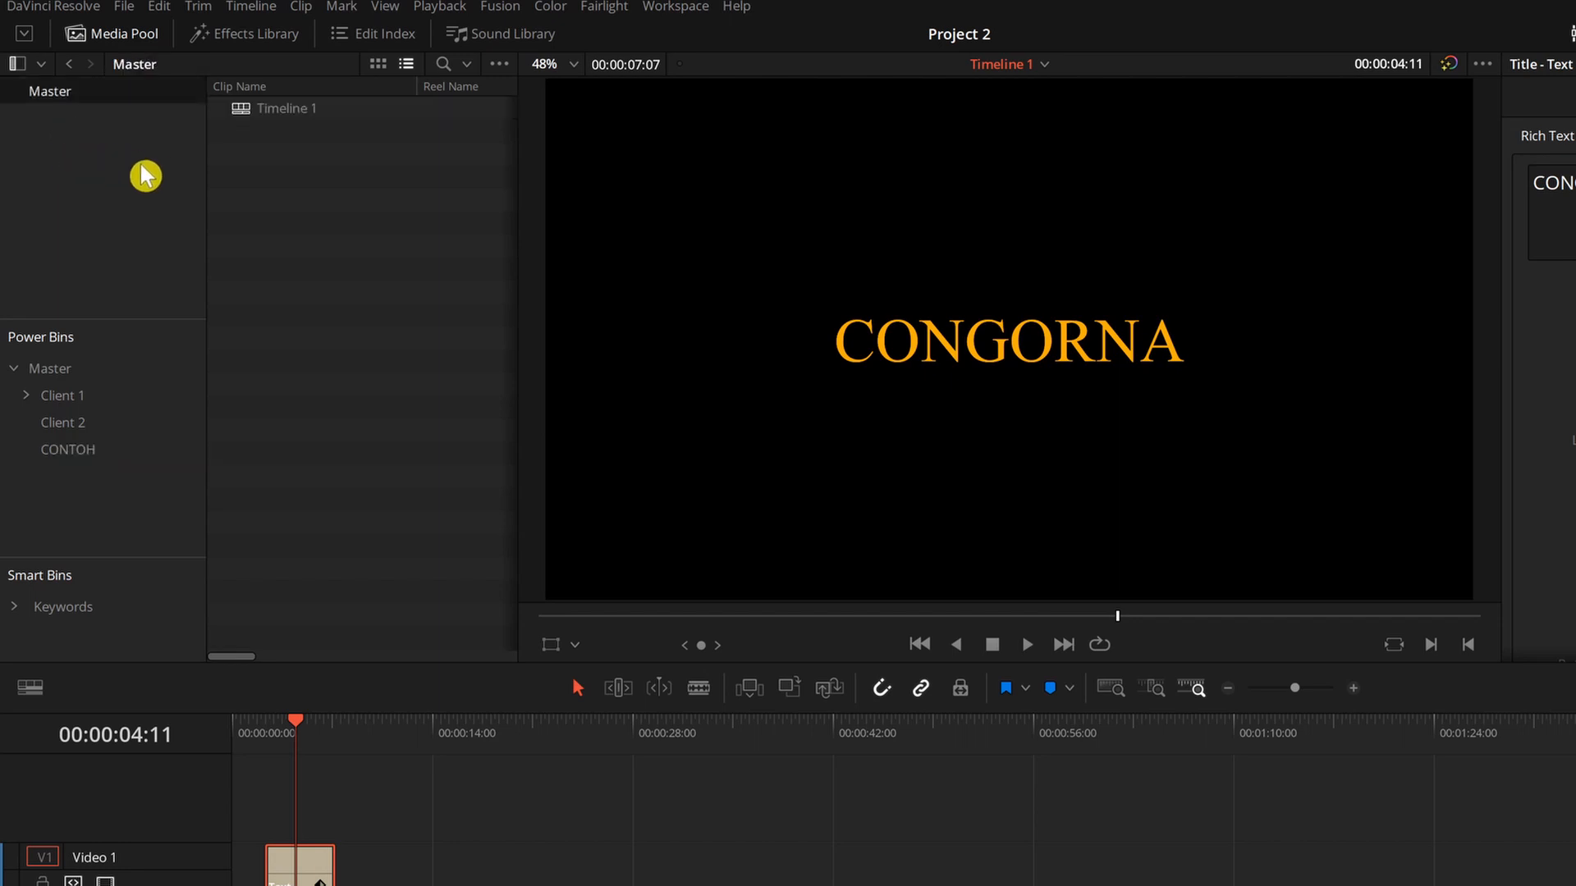
{"action": "left_click", "coordinate": [99, 455]}
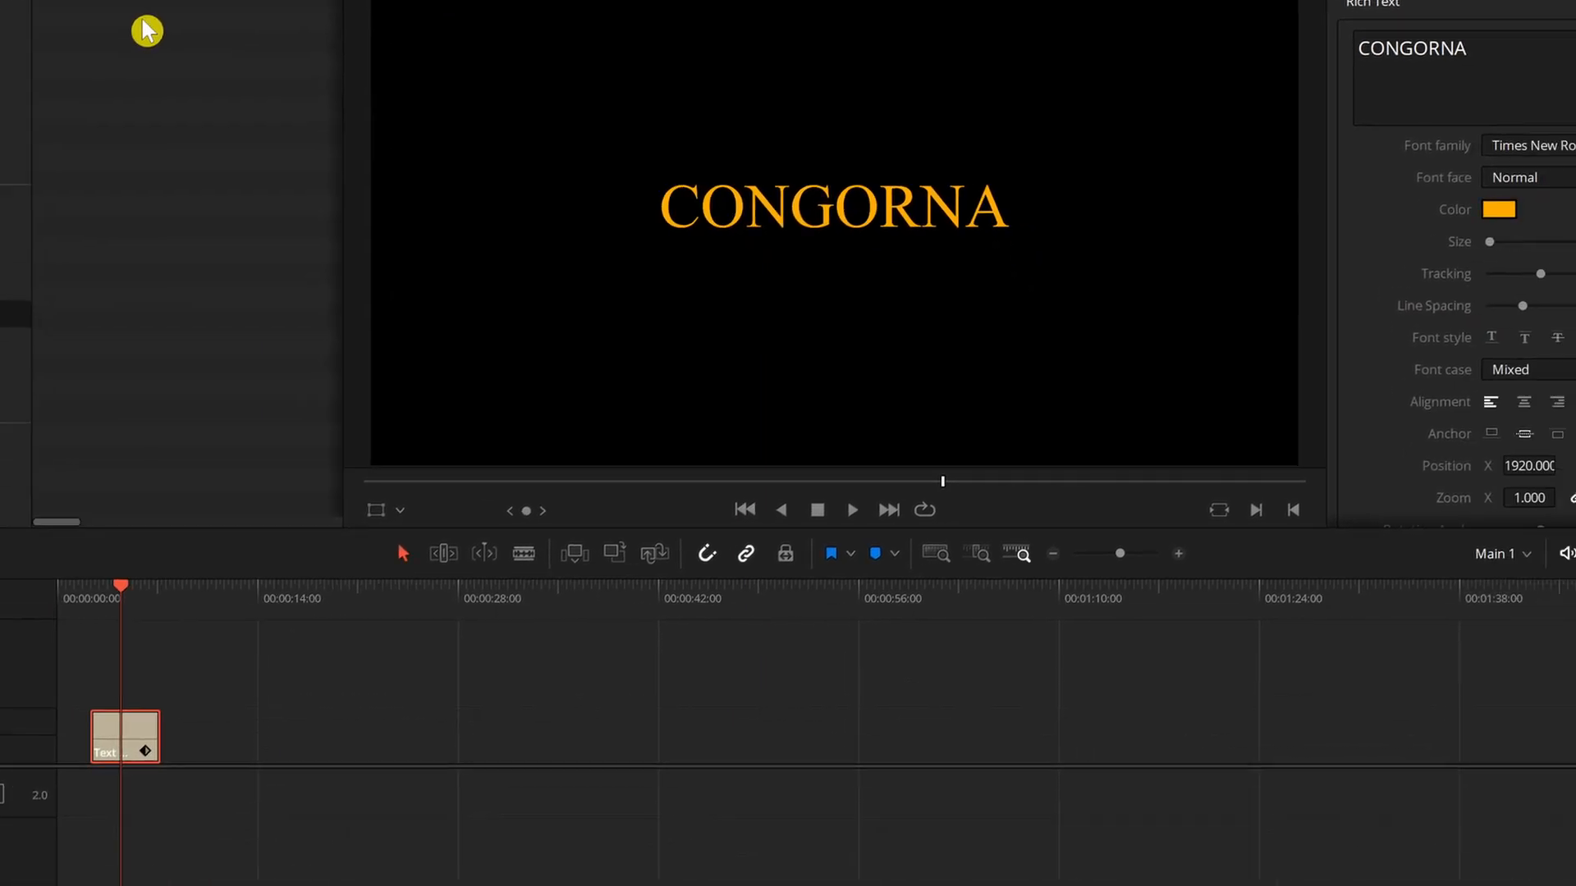
Create a new project named Project 3.
{"action": "left_click", "coordinate": [142, 20]}
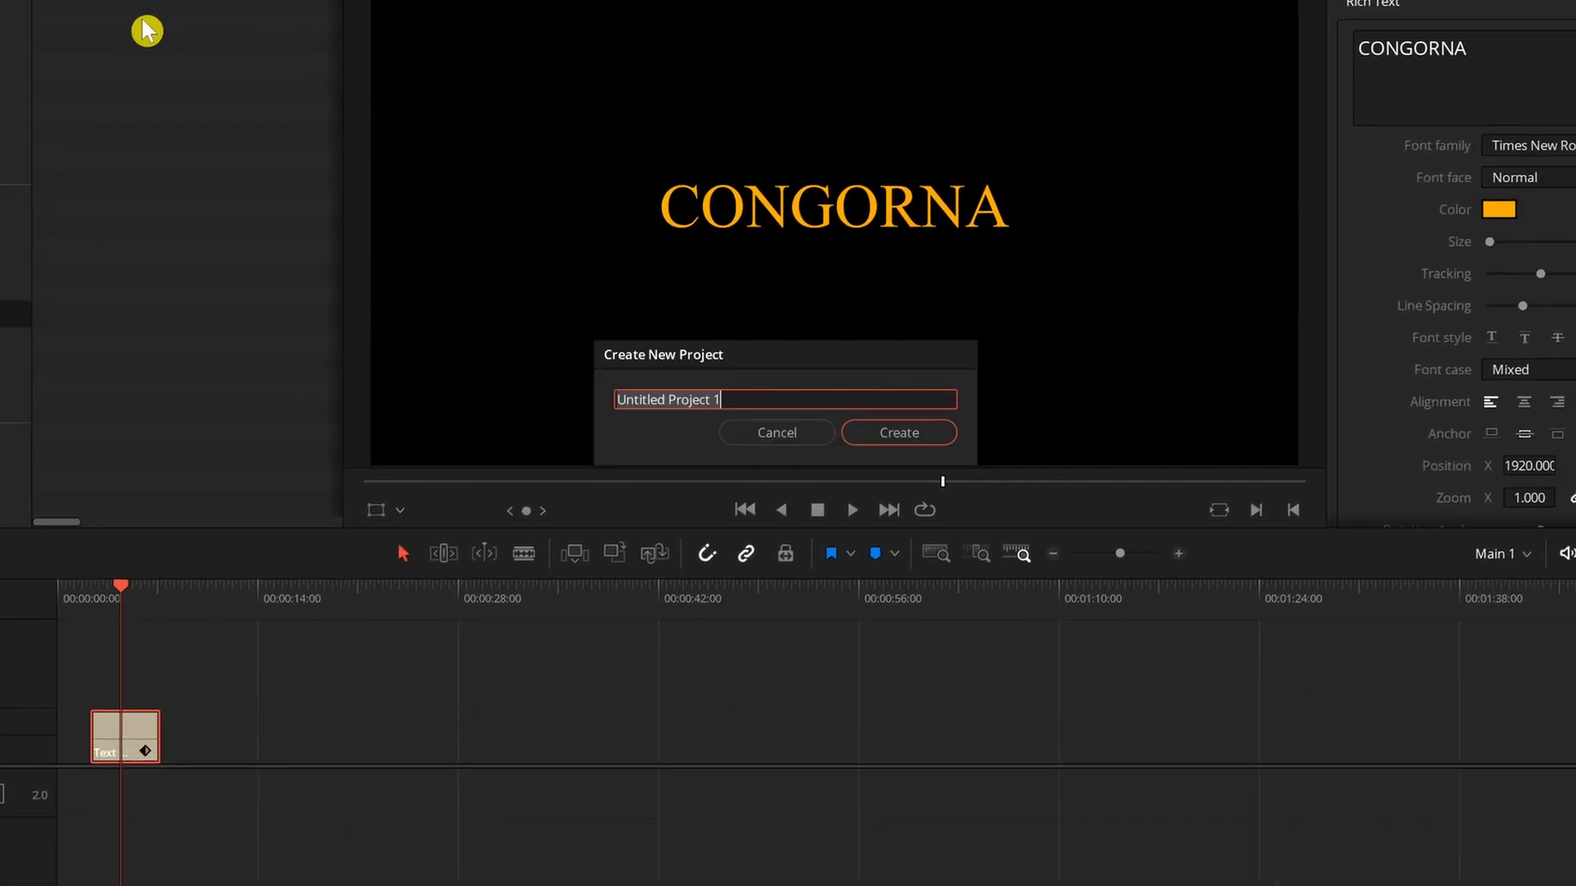
{"action": "type", "text": "Project 3"}
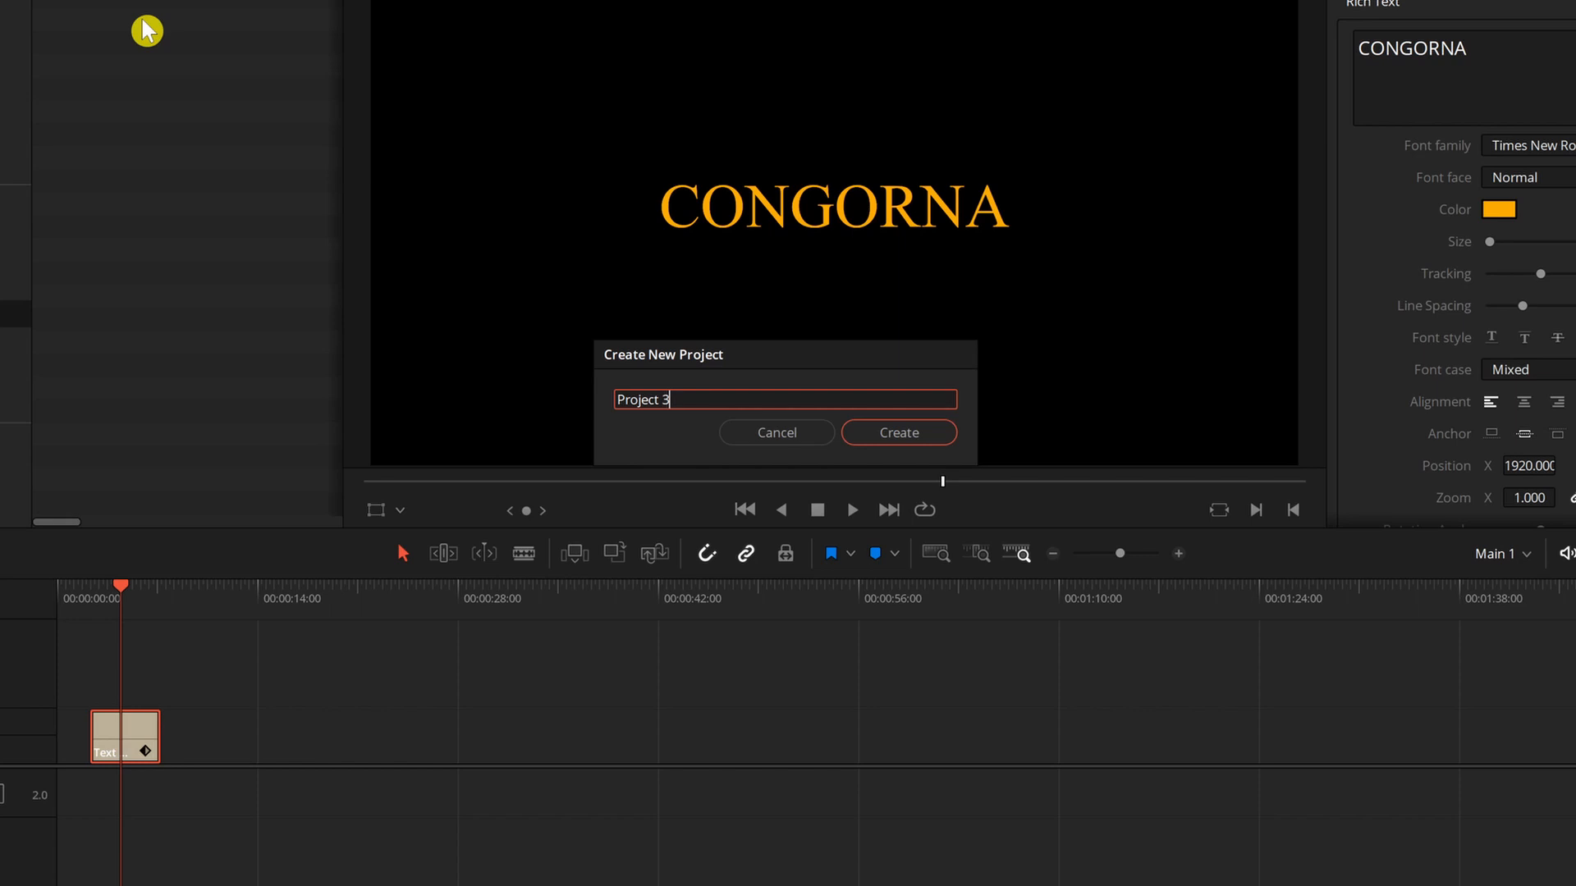
{"action": "key", "text": "Return"}
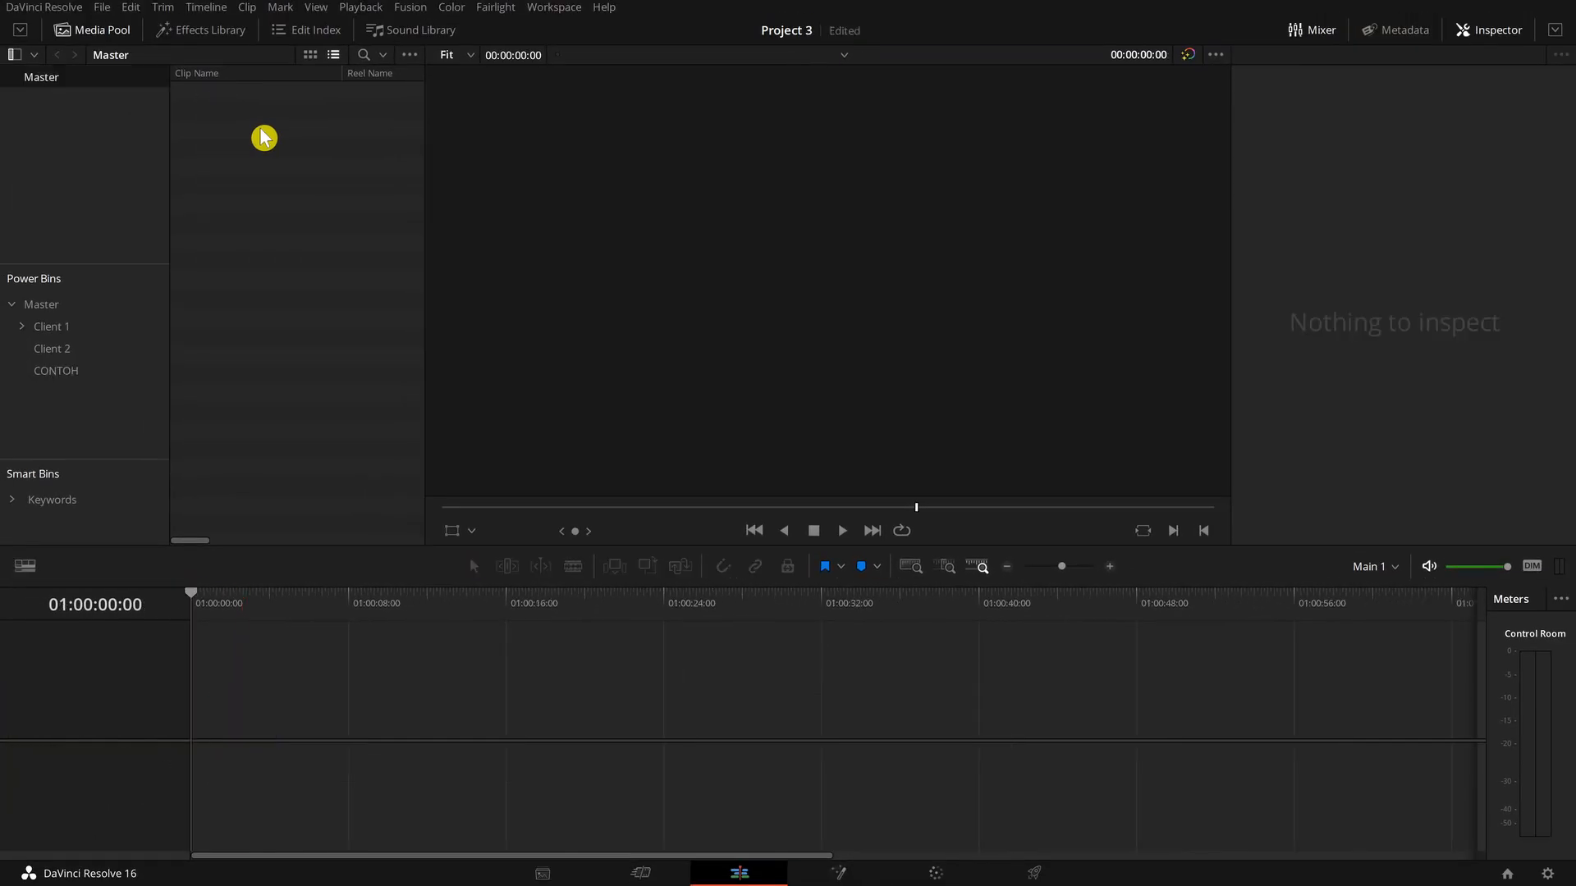
Add the saved Text title from the CONTOH power bin to Project 3's empty timeline and play it back from its start.
{"action": "left_click", "coordinate": [73, 376]}
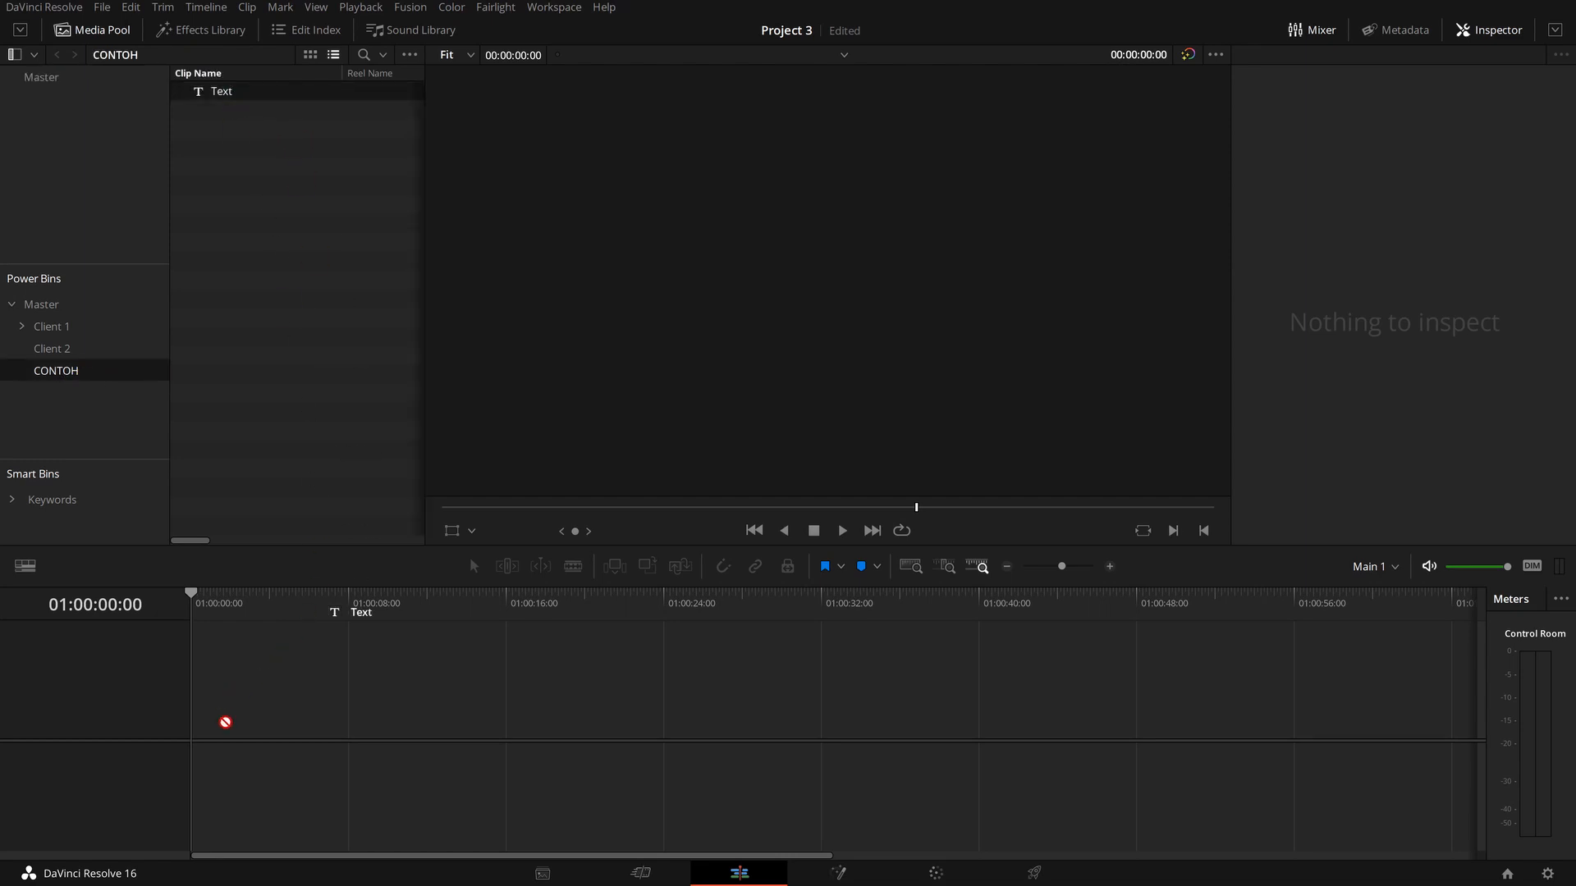
{"action": "left_click_drag", "start_coordinate": [225, 723], "coordinate": [238, 714]}
{"action": "left_click", "coordinate": [219, 596]}
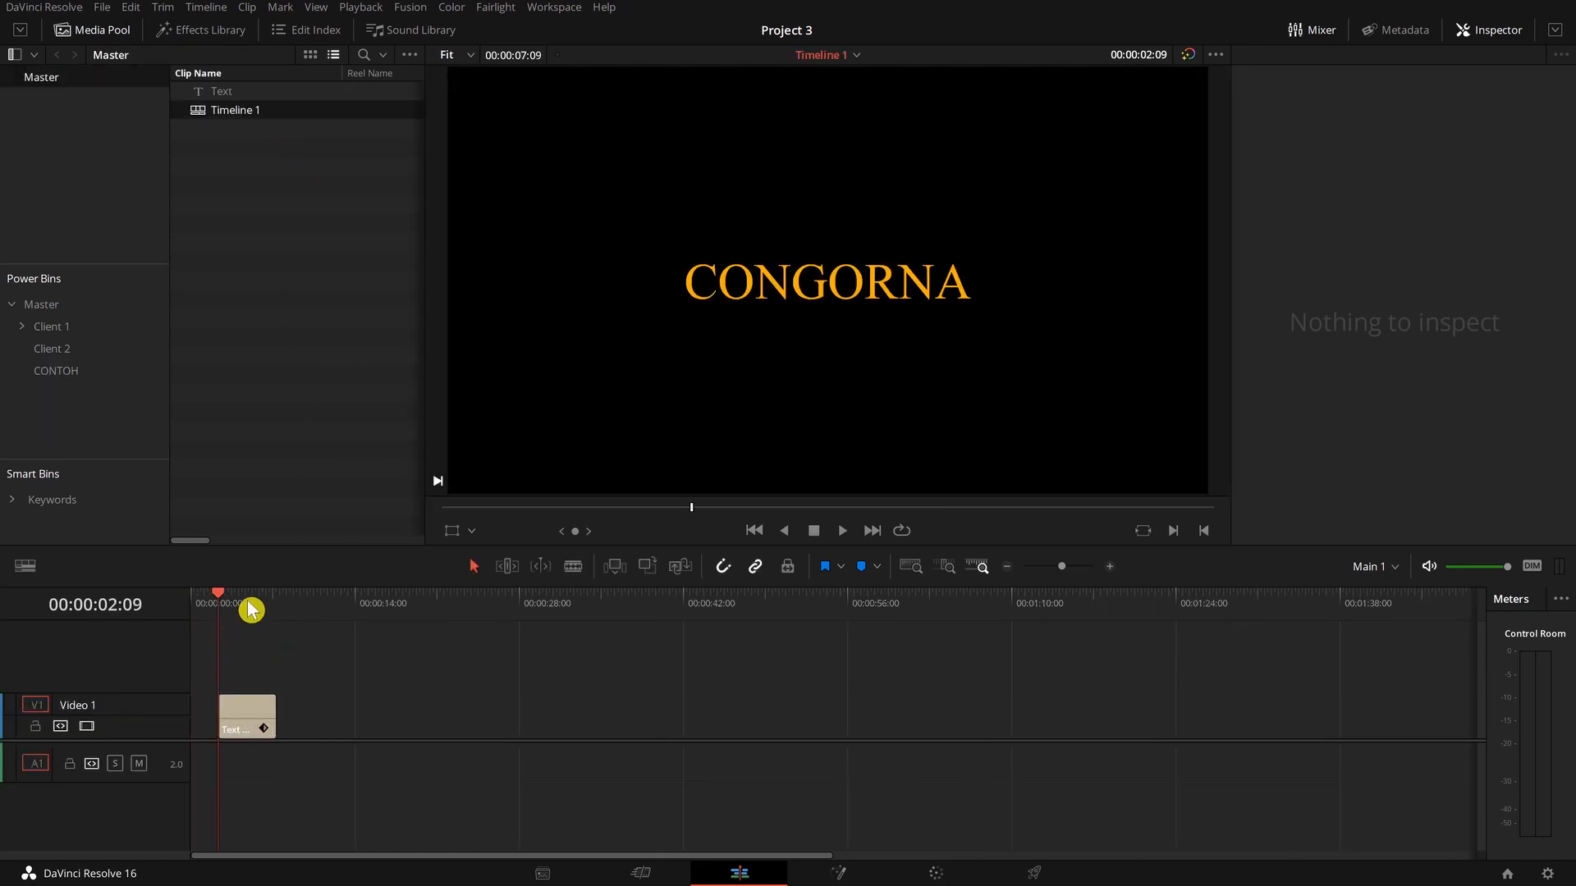
{"action": "key", "text": "space"}
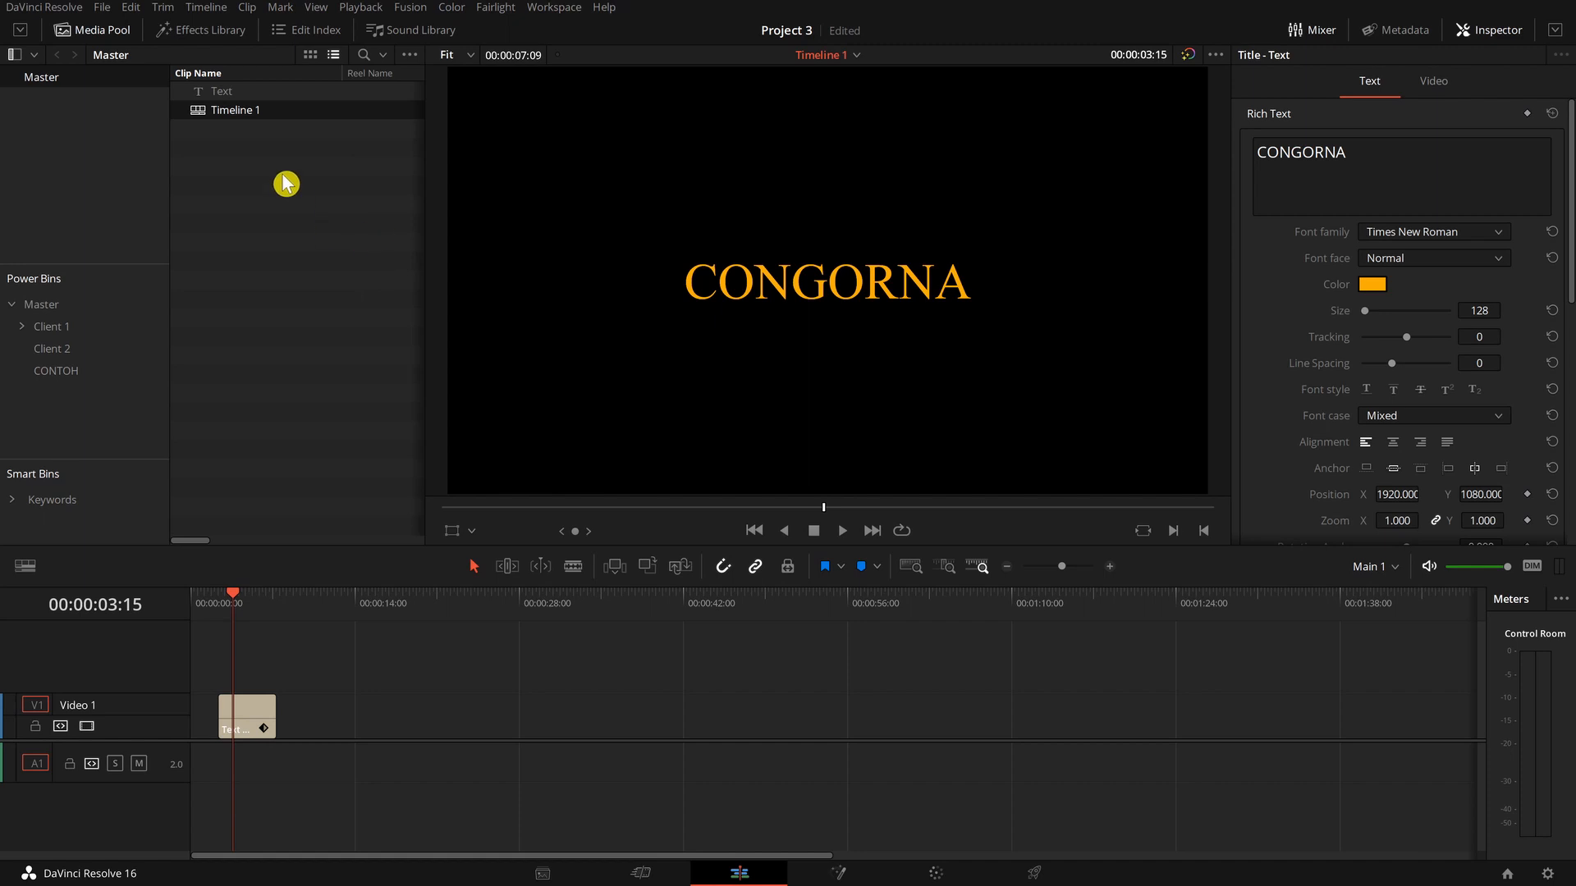
Examine the reusable assets in the Master power bin and the stock titles in the effects library, then select the timeline title.
{"action": "left_click", "coordinate": [37, 306]}
{"action": "scroll", "coordinate": [292, 284], "scroll_direction": "down", "scroll_amount": 2}
{"action": "scroll", "coordinate": [323, 176], "scroll_direction": "up", "scroll_amount": 2}
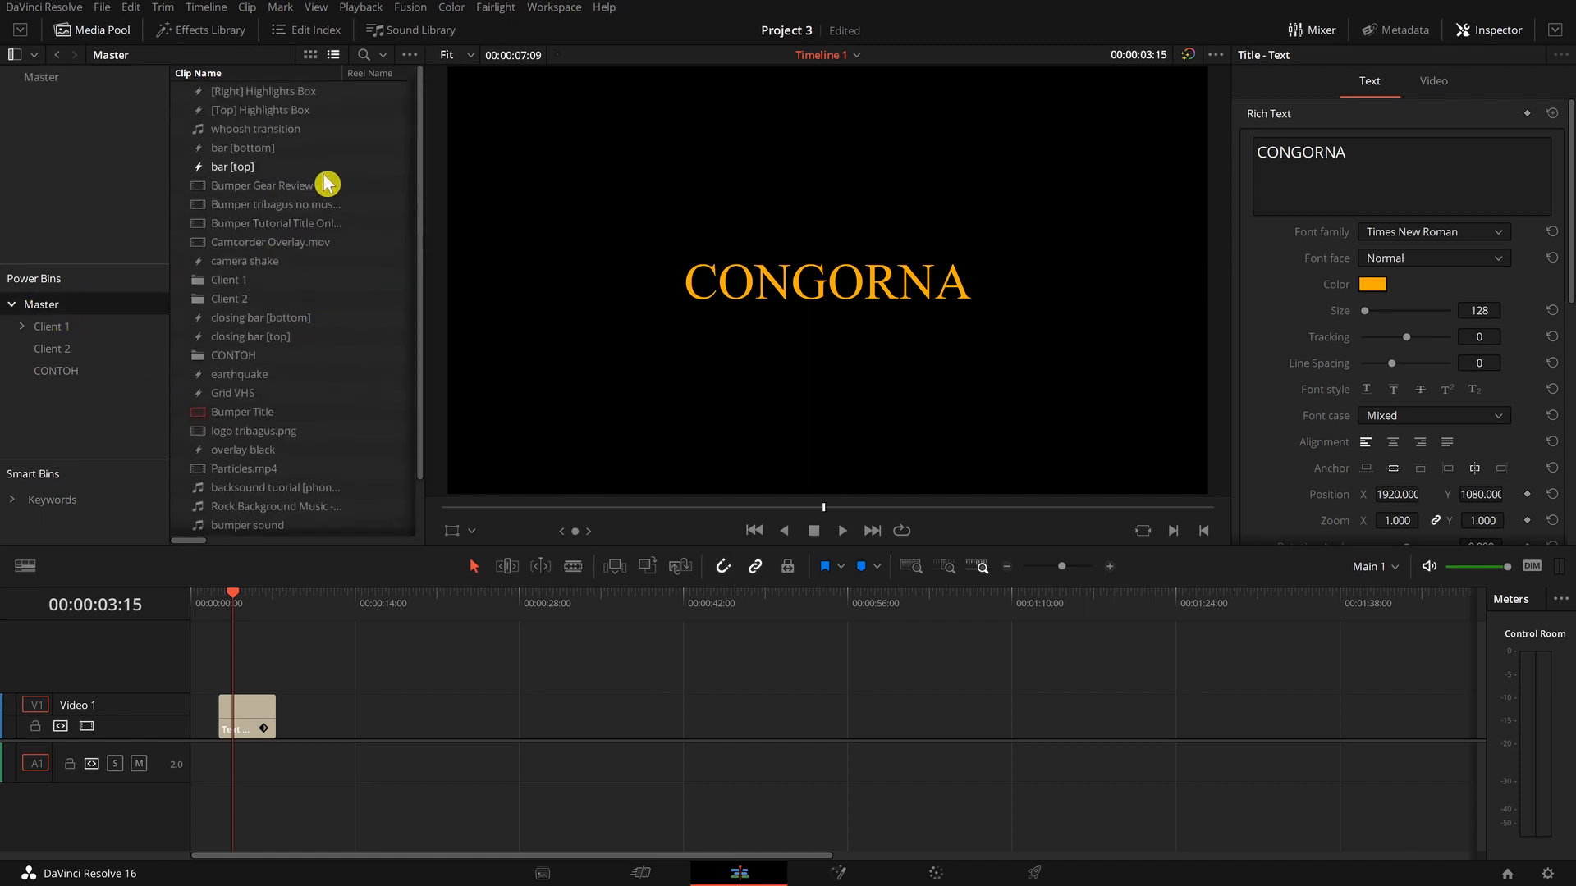
{"action": "left_click", "coordinate": [204, 30]}
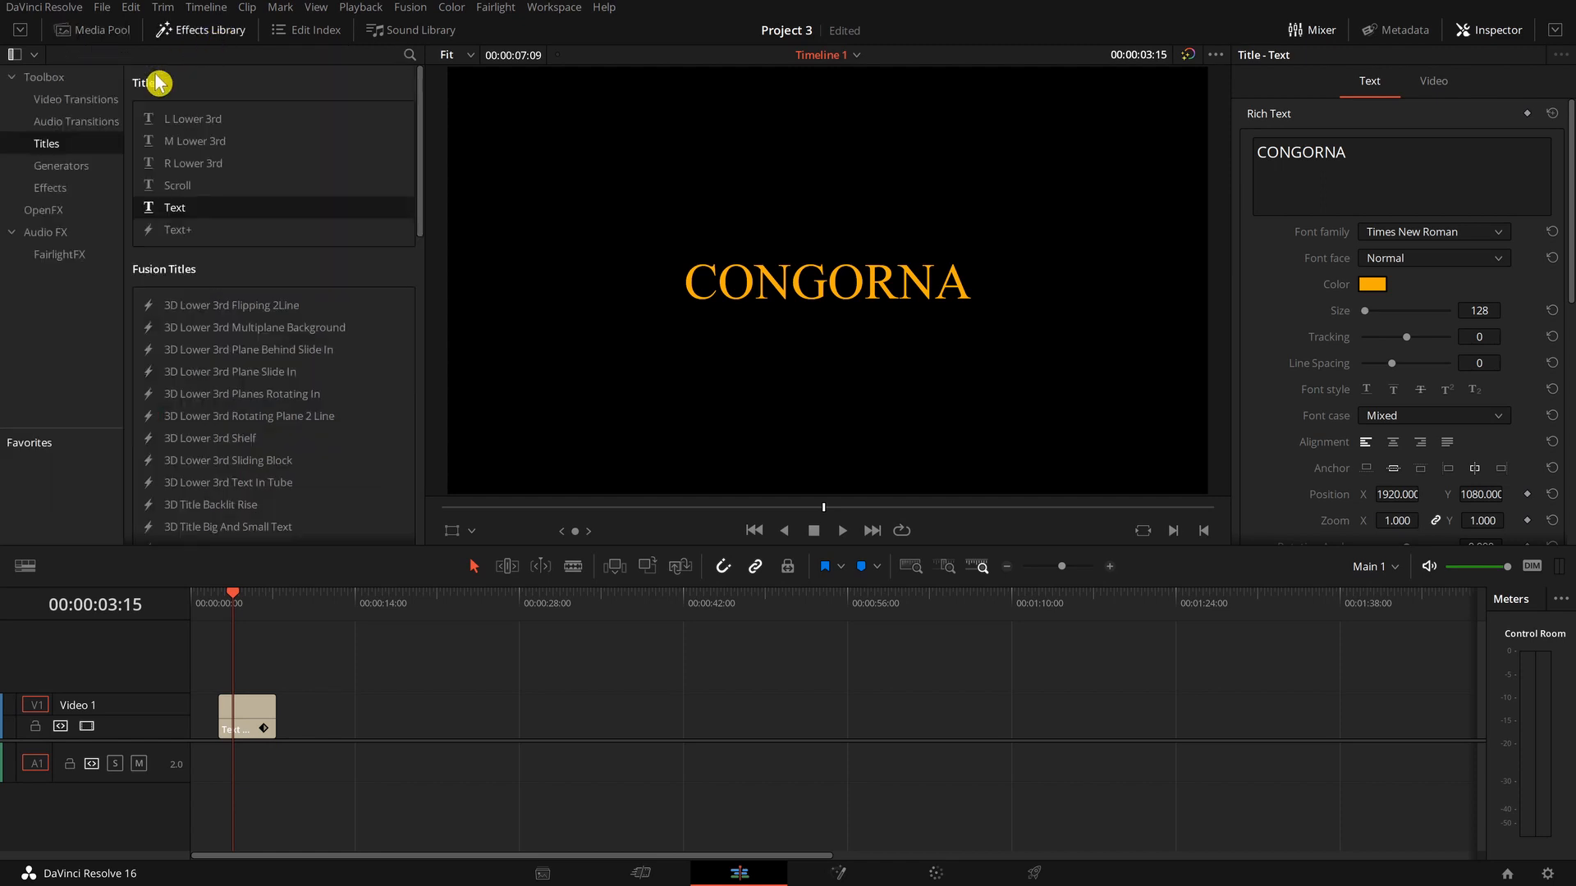
{"action": "left_click", "coordinate": [103, 31]}
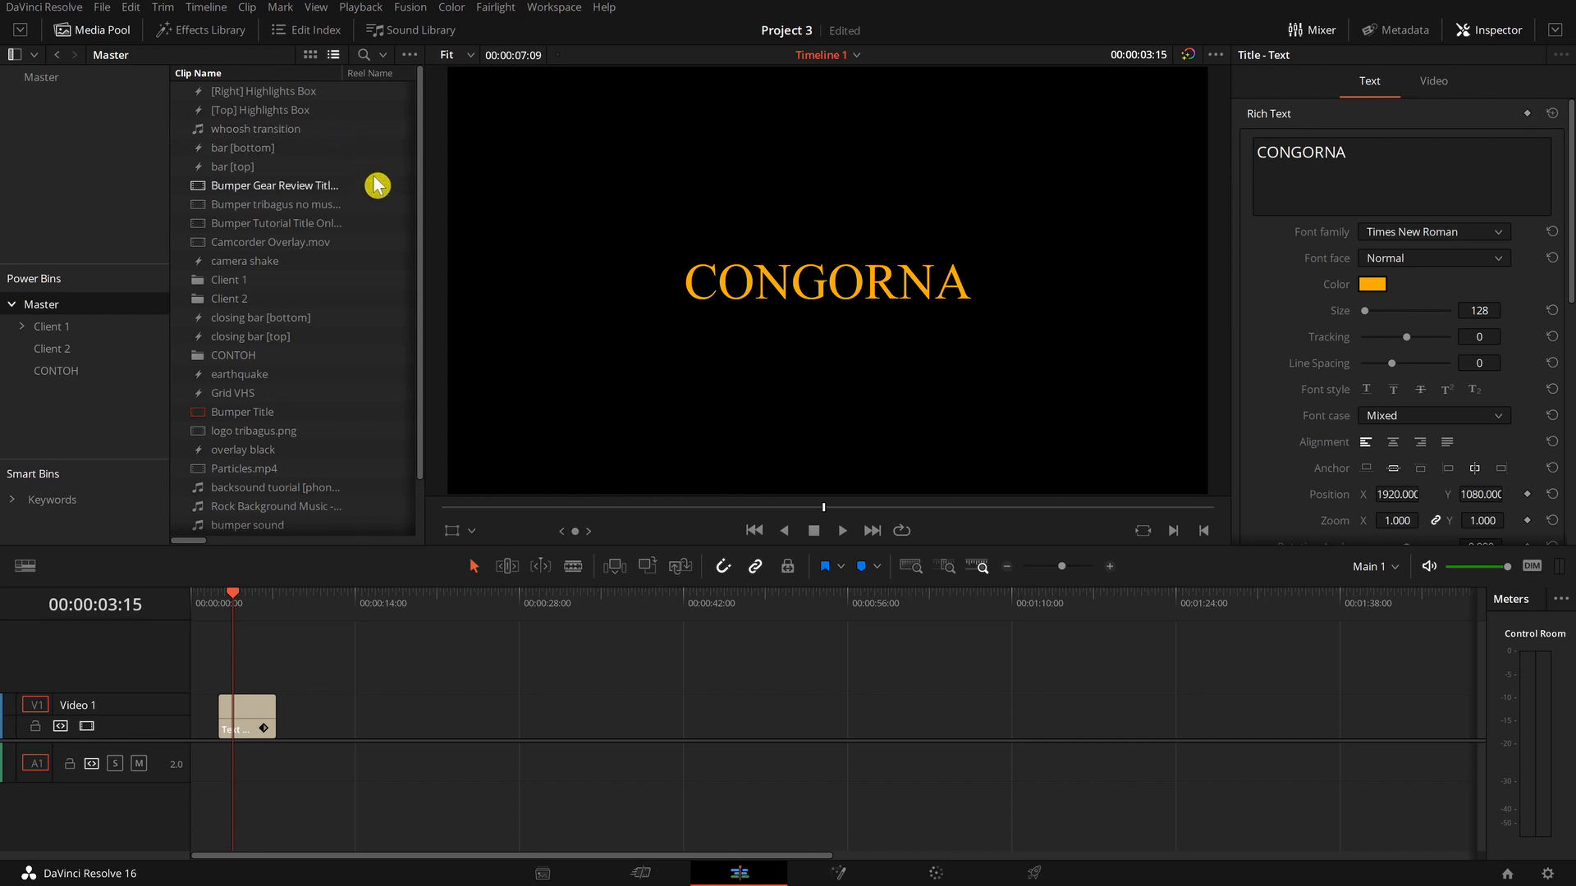
{"action": "scroll", "coordinate": [366, 345], "scroll_direction": "down", "scroll_amount": 3}
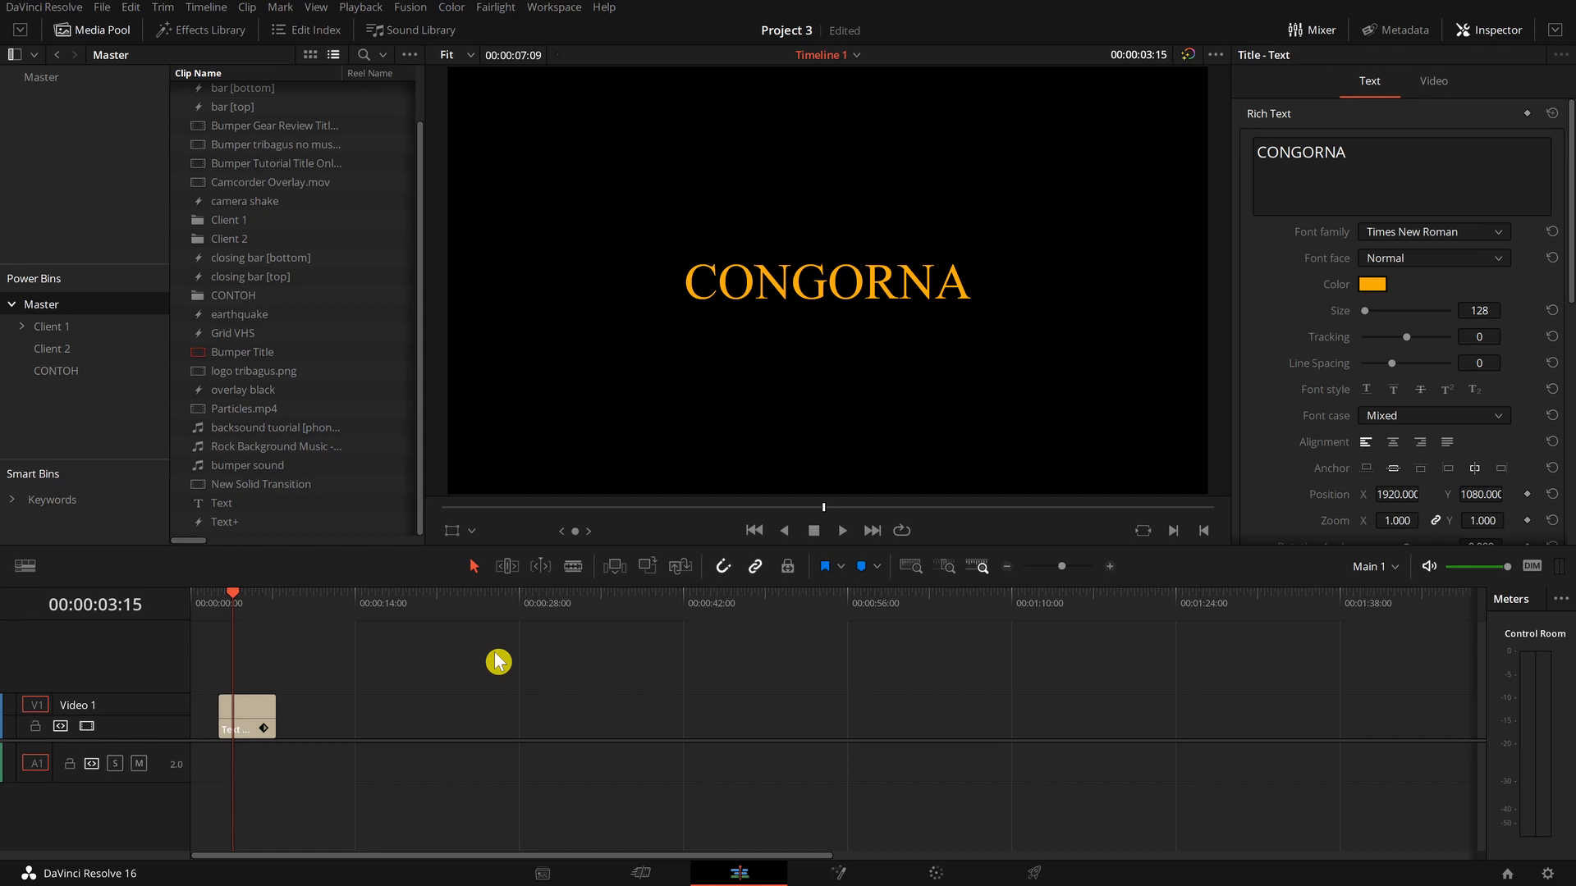
{"action": "left_click", "coordinate": [236, 720]}
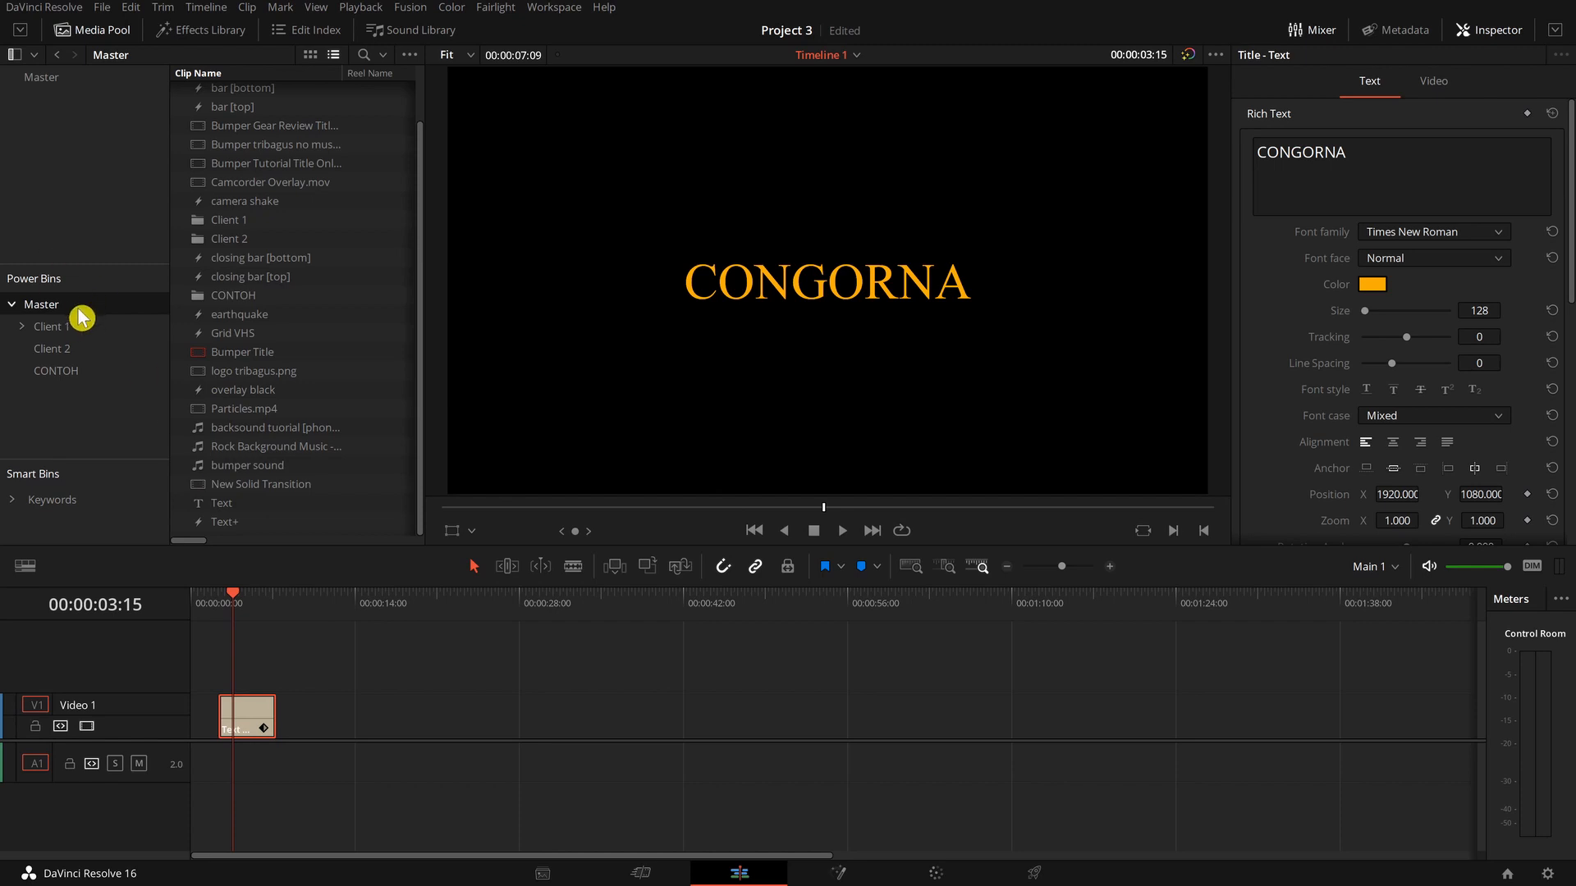